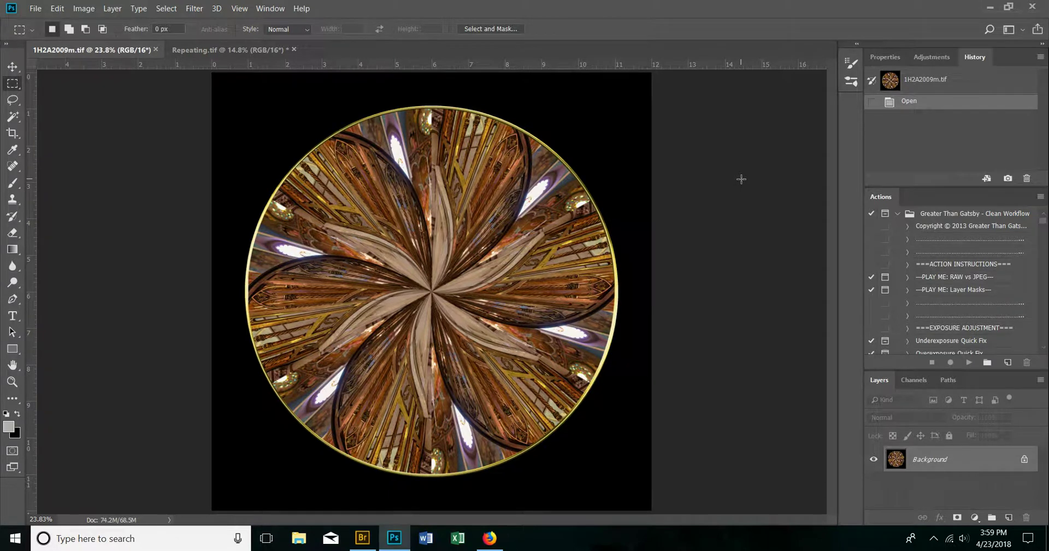
Switch to the Repeating.tif document and resize the image proportionally to a width of 10 inches at 300 pixels/inch.
left_click(258, 53)
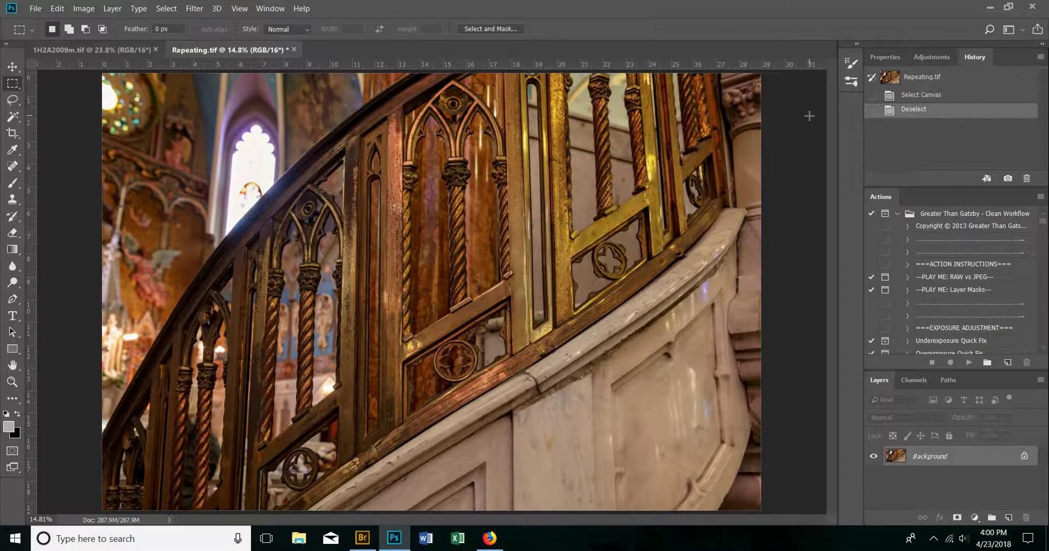
left_click(85, 9)
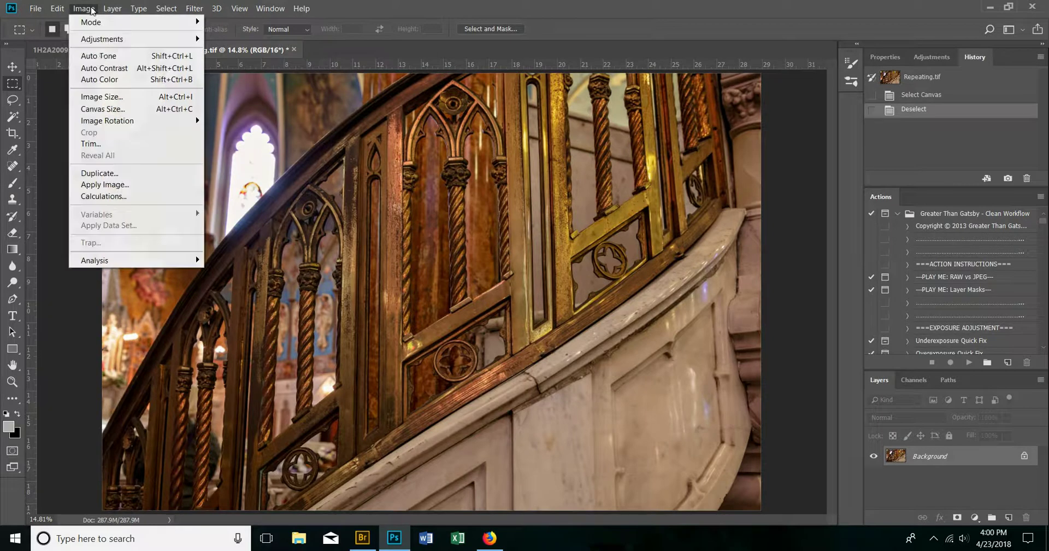
left_click(101, 96)
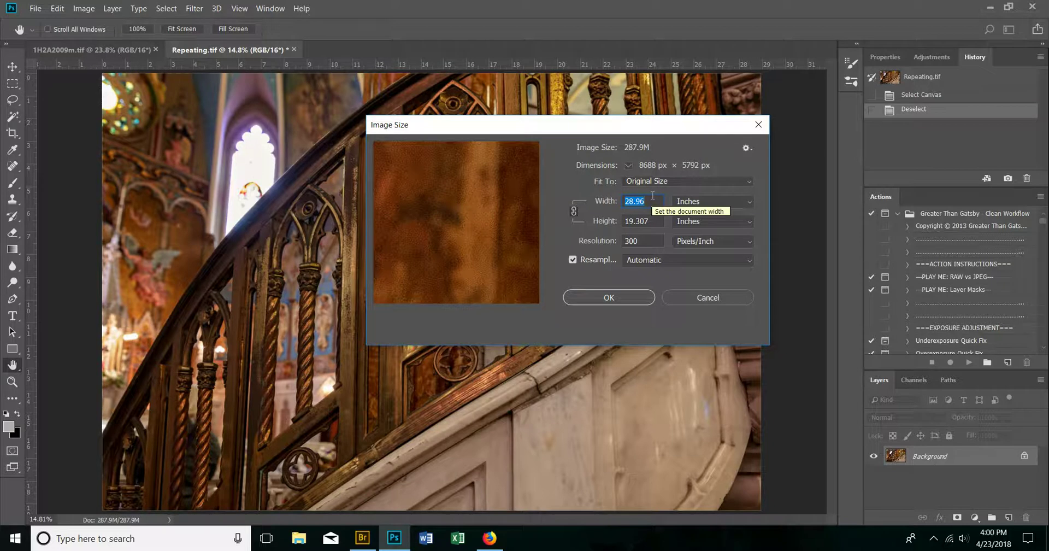
type("10")
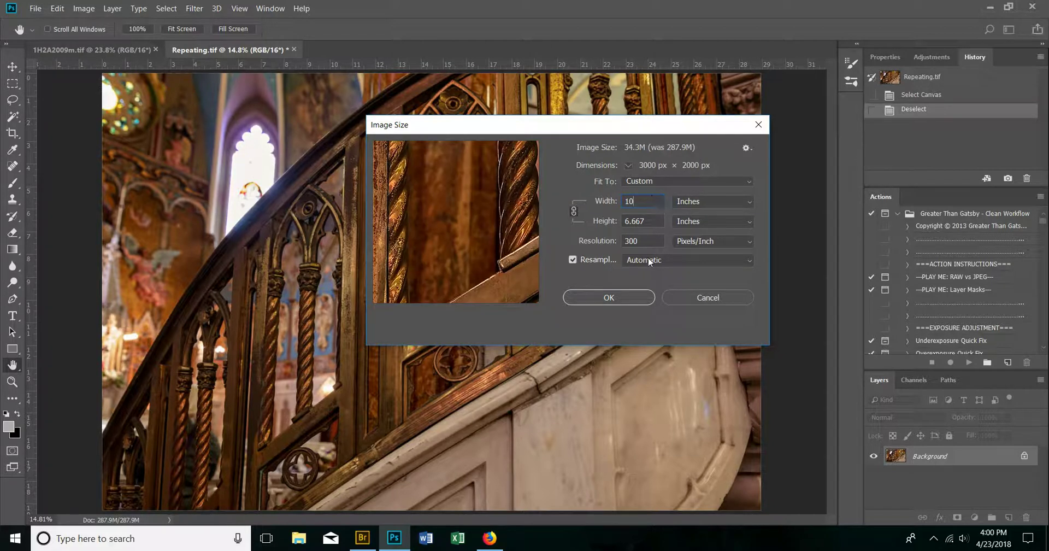
left_click(637, 298)
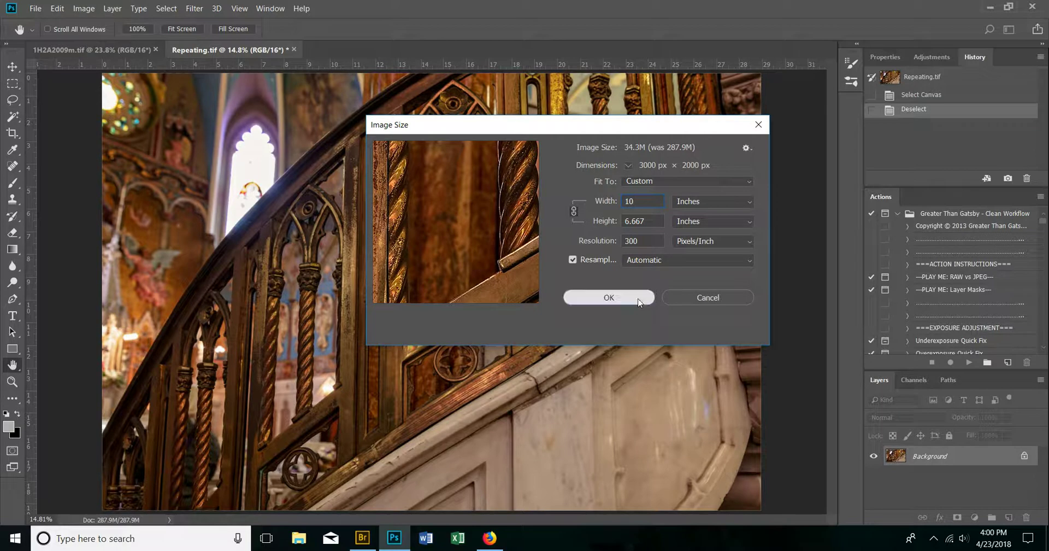
Select and copy the entire staircase image.
key("m")
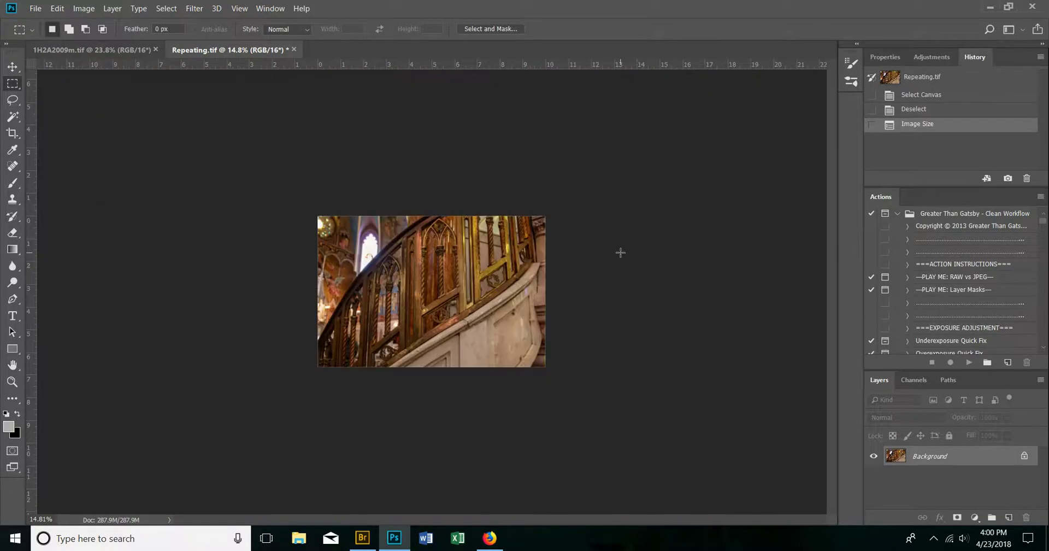
left_click(166, 8)
left_click(171, 22)
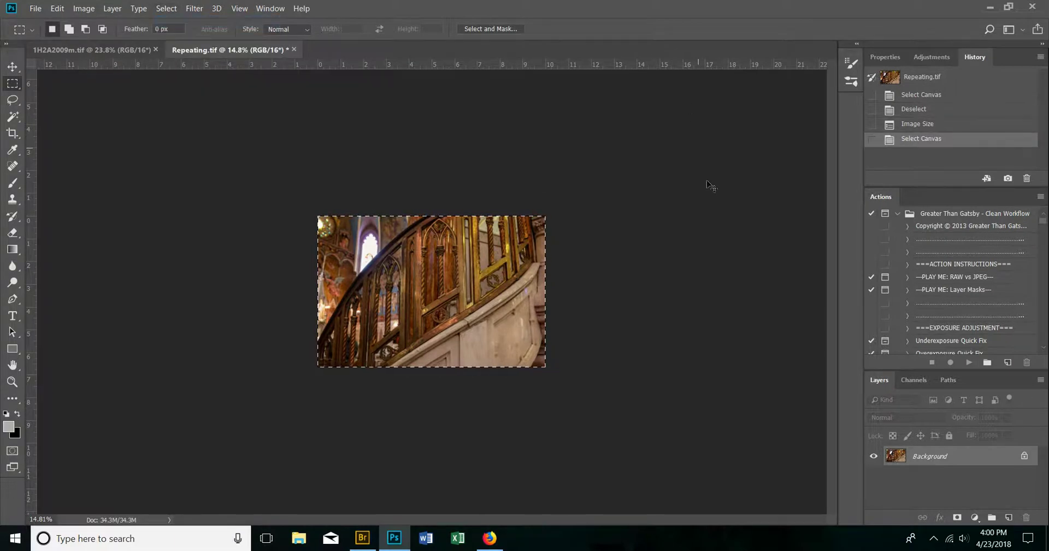
Set the canvas width to 20 inches, anchored at the middle left so the white extension is added on the image's right side.
left_click(82, 9)
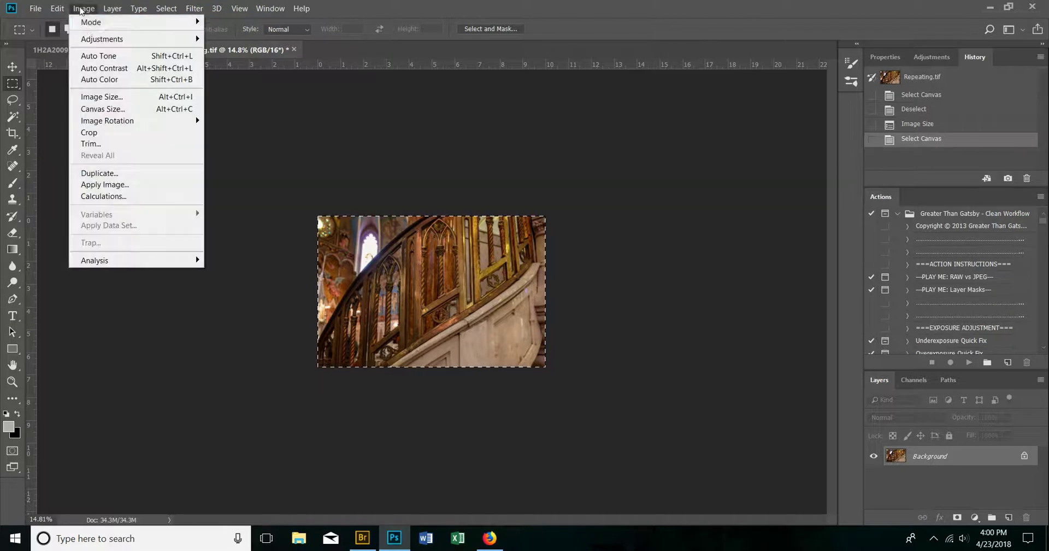
left_click(109, 108)
double_click(536, 204)
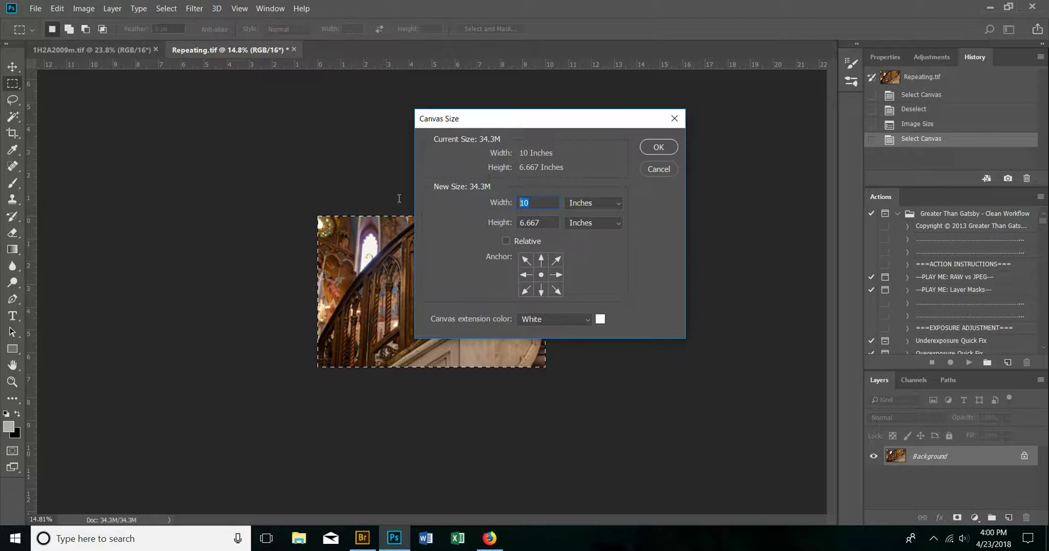
type("20")
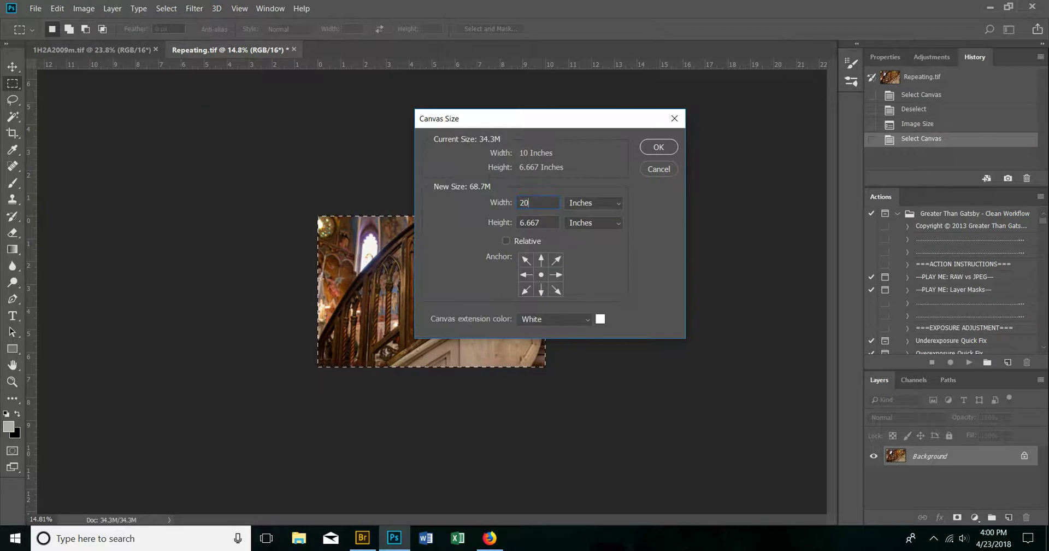
left_click(525, 275)
left_click(660, 146)
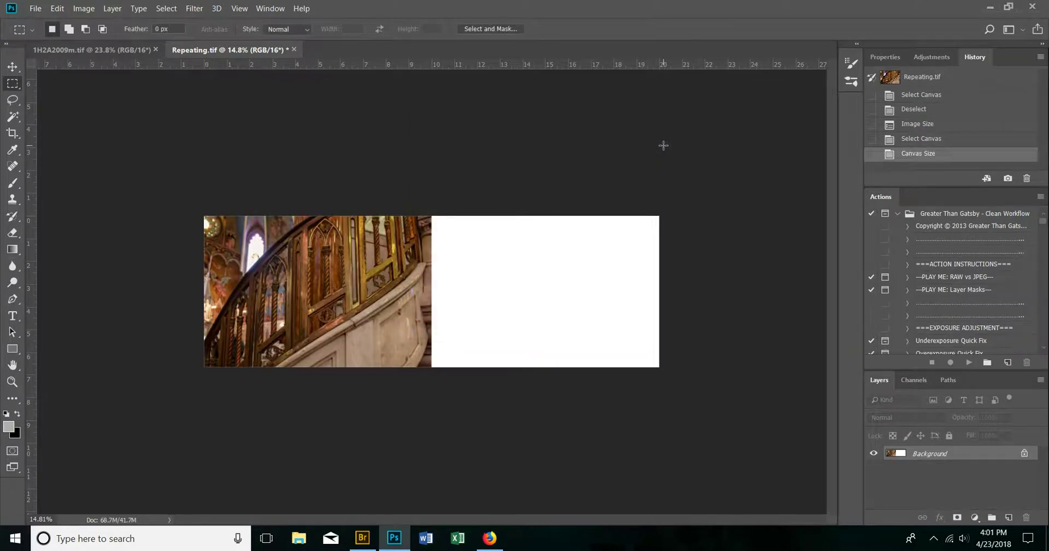
Paste the copied image, fit it into the blank right half of the canvas, and flatten the image.
key("ctrl+v")
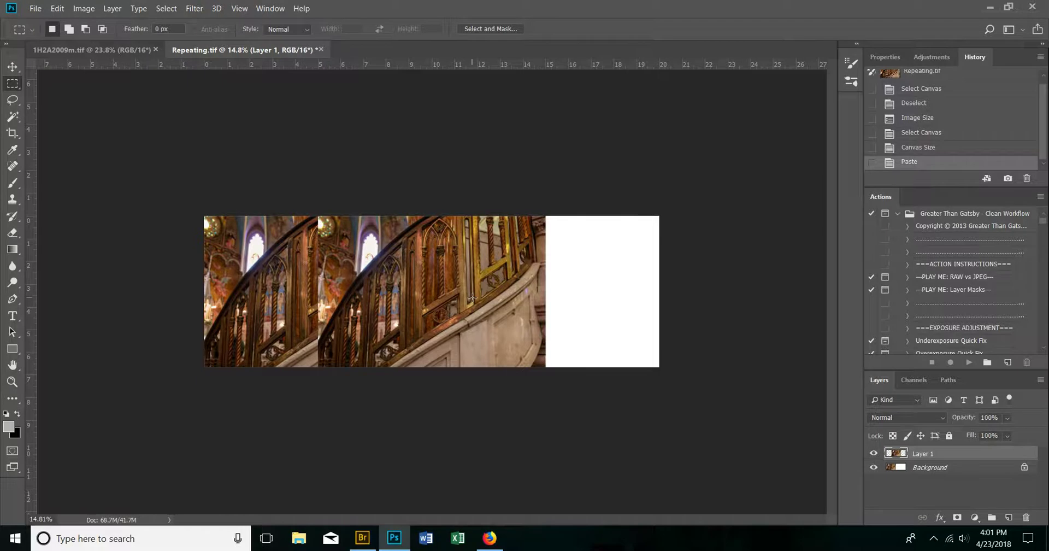
key("v")
left_click_drag(472, 298, 584, 298)
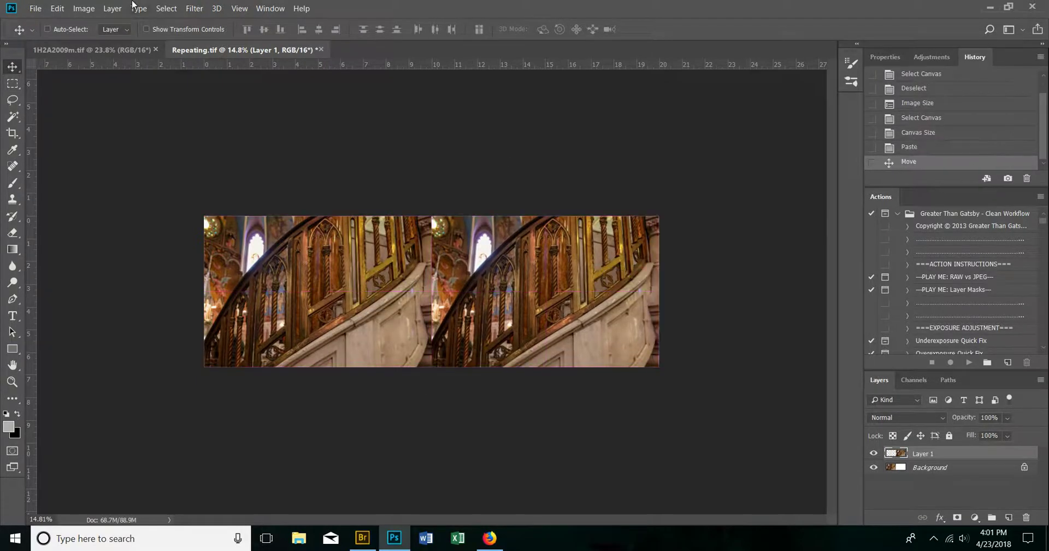
left_click(113, 9)
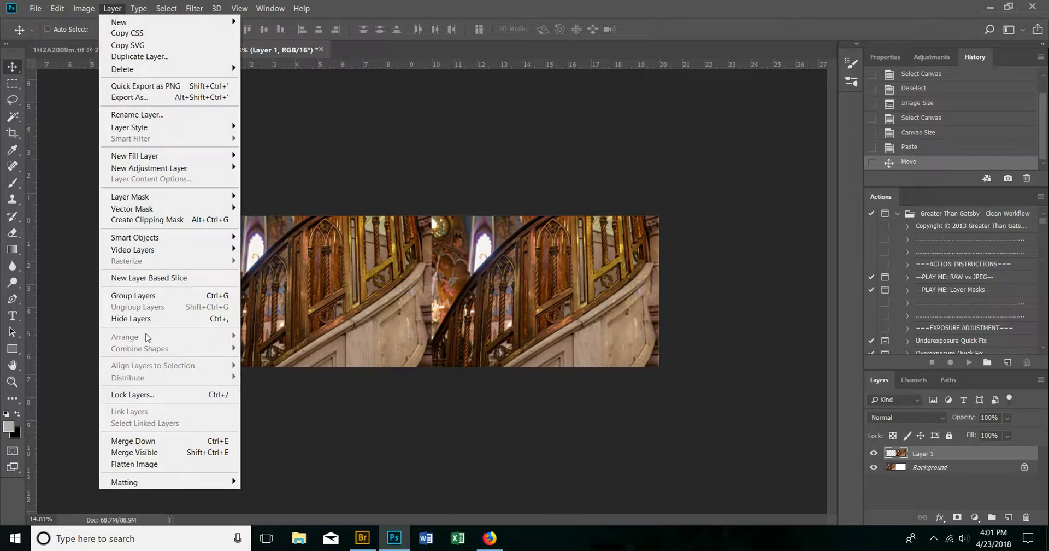
left_click(149, 466)
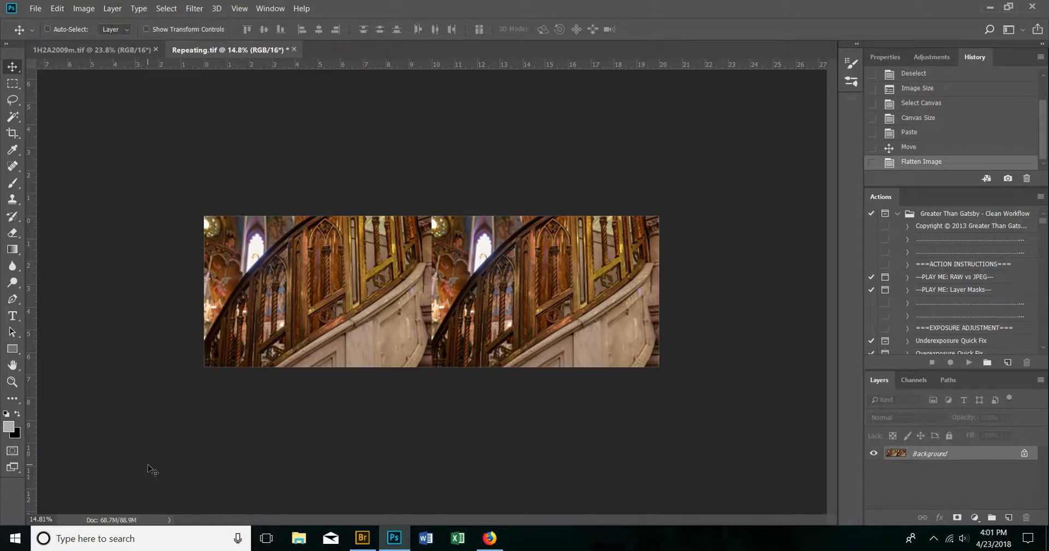
Select and copy the whole doubled image, and extend the canvas rightward to a width of 60 inches with a middle-left anchor.
left_click(167, 11)
left_click(168, 21)
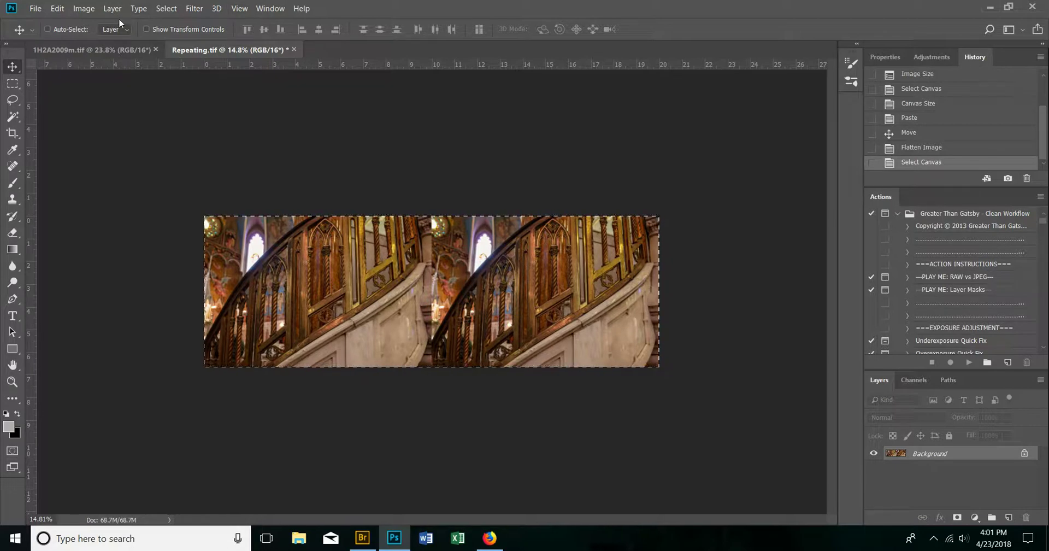
left_click(91, 12)
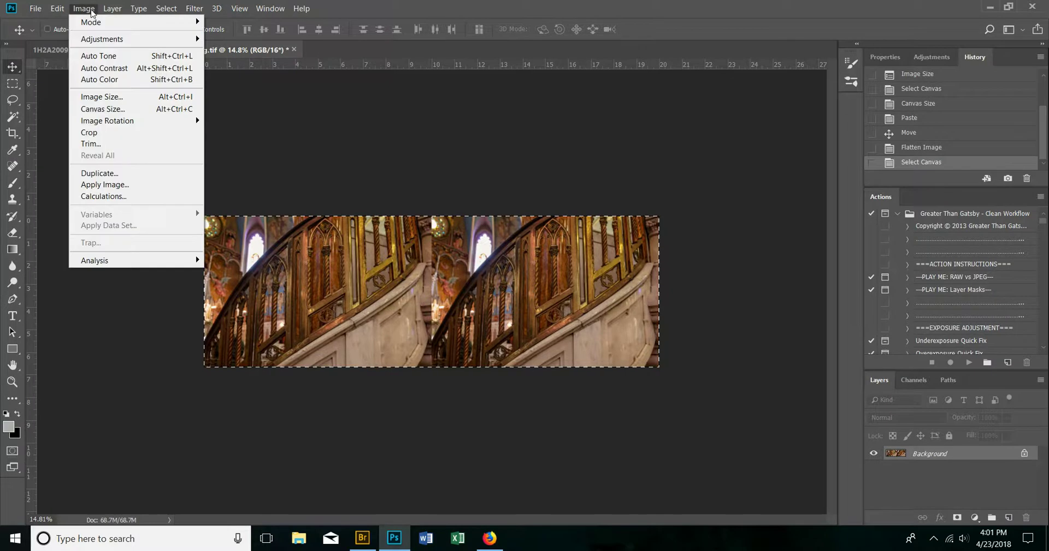
left_click(109, 109)
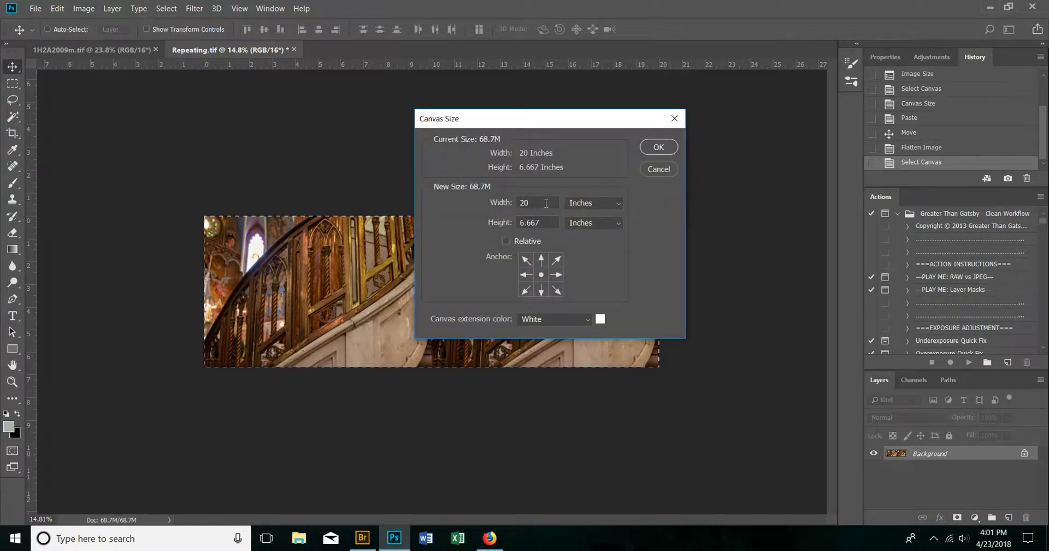
type("60")
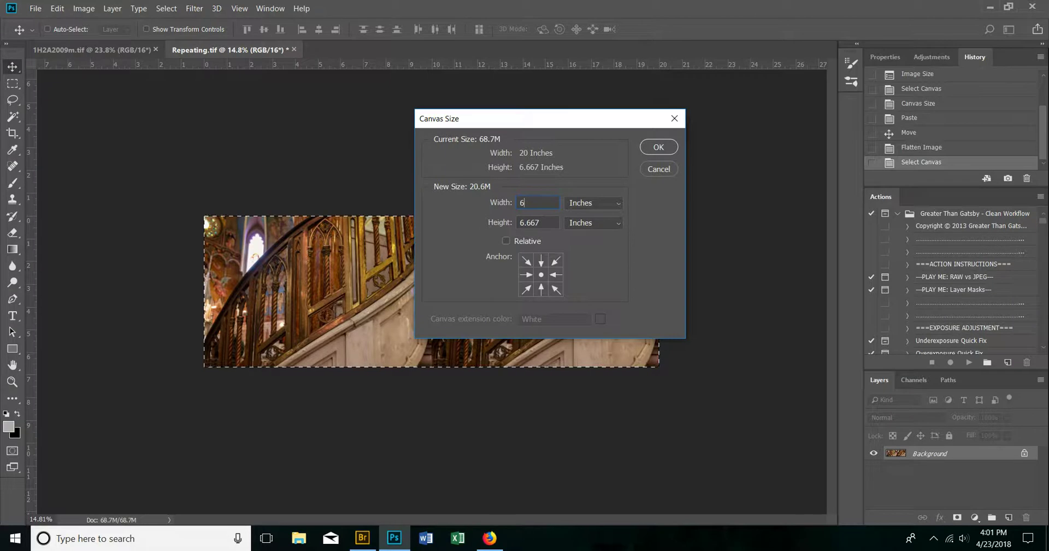
left_click(526, 275)
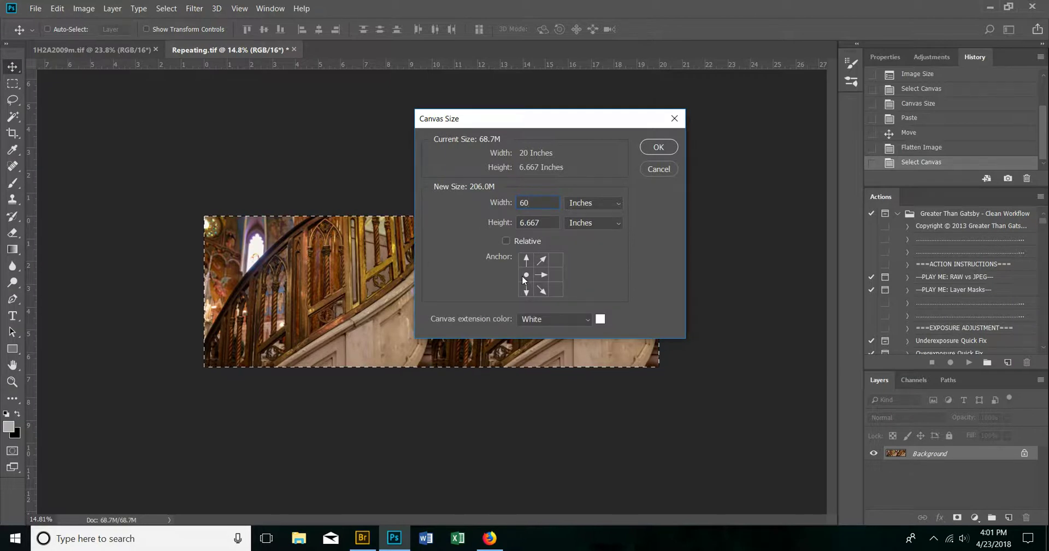
left_click(663, 152)
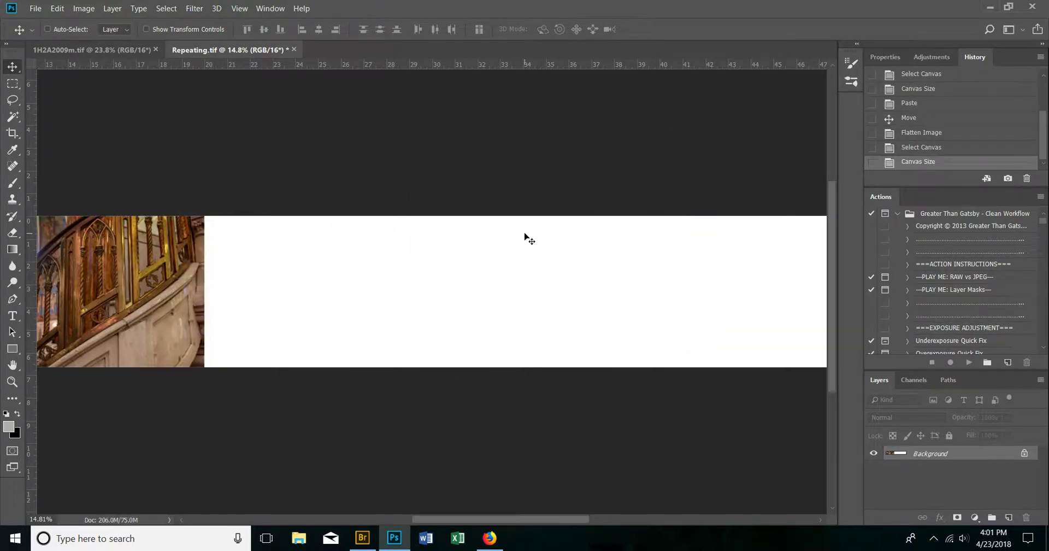
Paste the doubled image twice, move the second copy to the blank right end of the canvas, and flatten the strip.
key("ctrl+v")
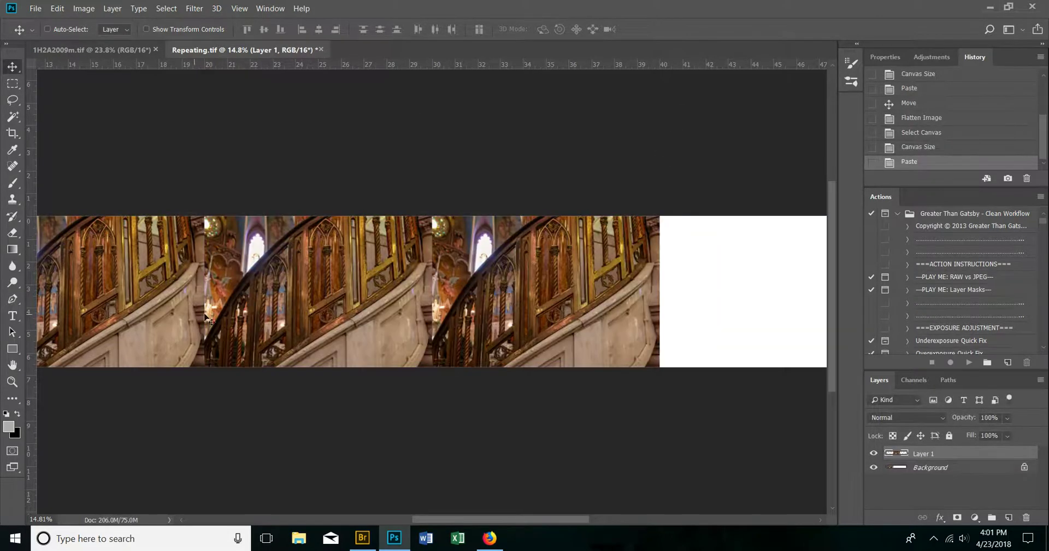
key("ctrl+v")
left_click_drag(421, 308, 735, 310)
key("ctrl+0")
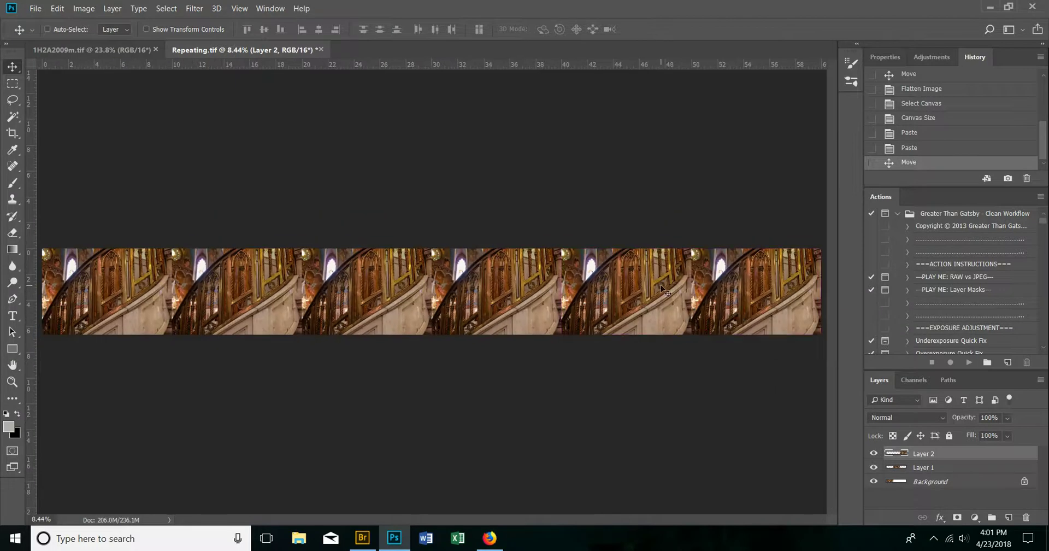
left_click(110, 8)
left_click(164, 464)
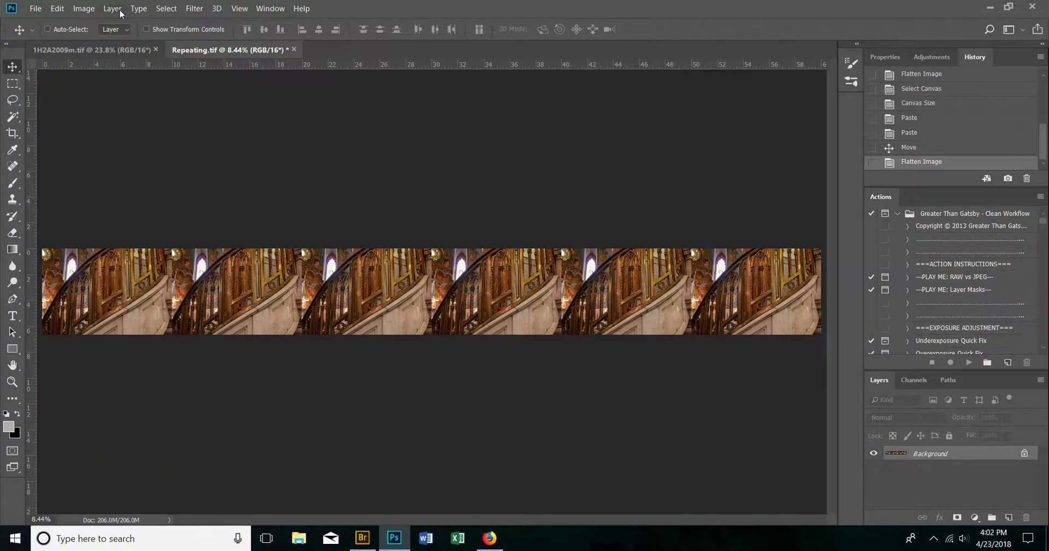
Resize the image to a 6.667-inch width without constraining proportions, keeping the height at 6.667 inches so it becomes square.
left_click(84, 10)
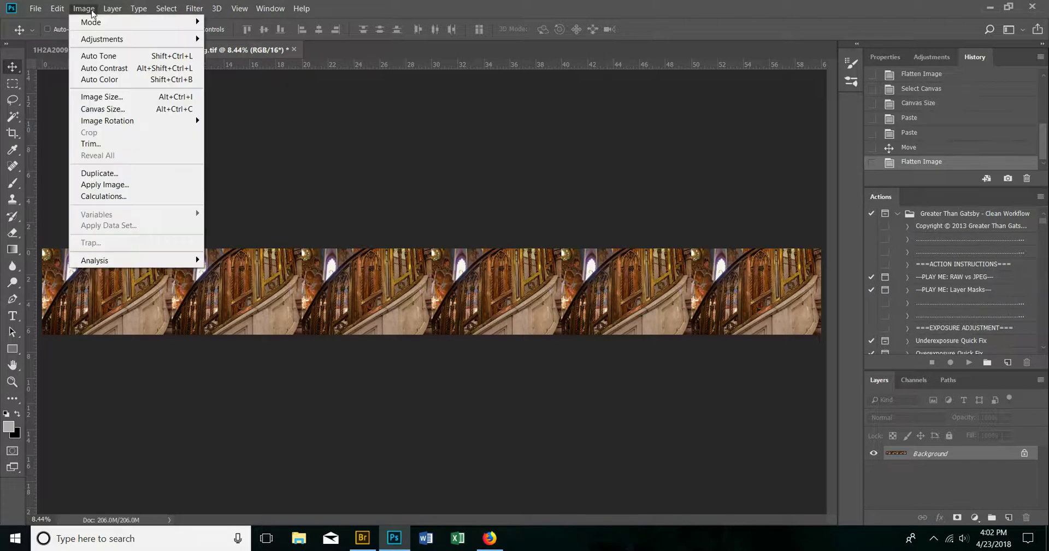
left_click(100, 97)
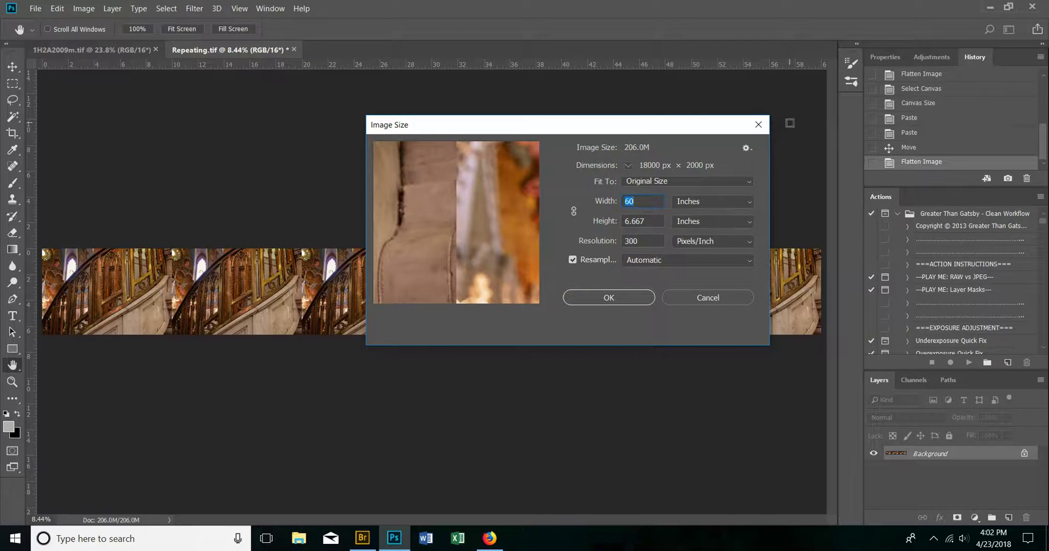
type("6.667")
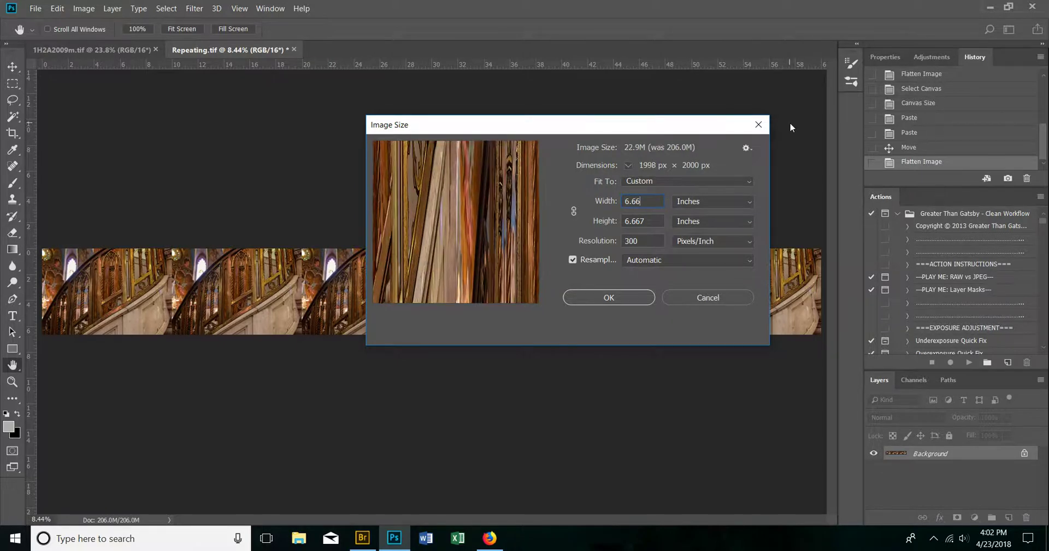
left_click(608, 298)
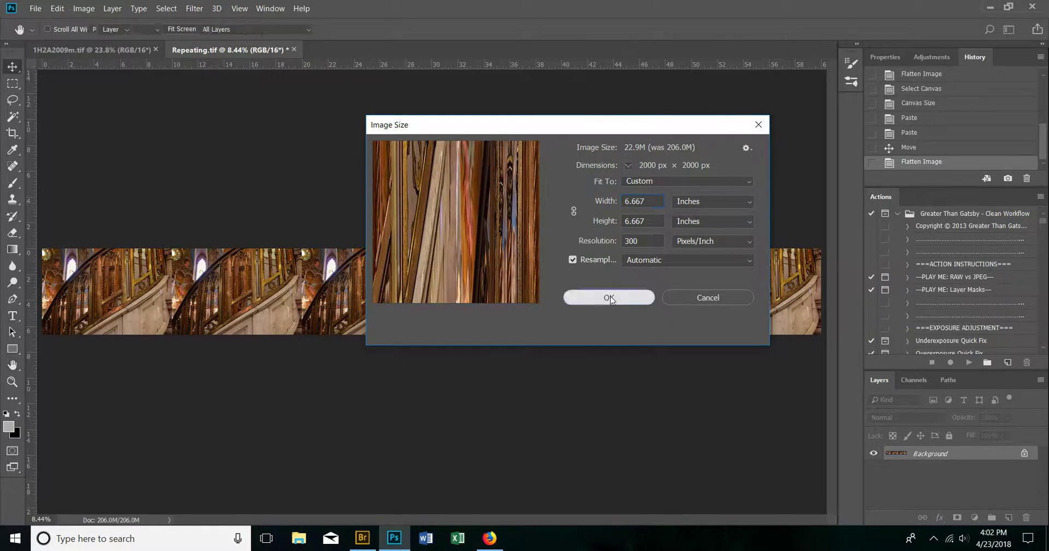
key("ctrl+0")
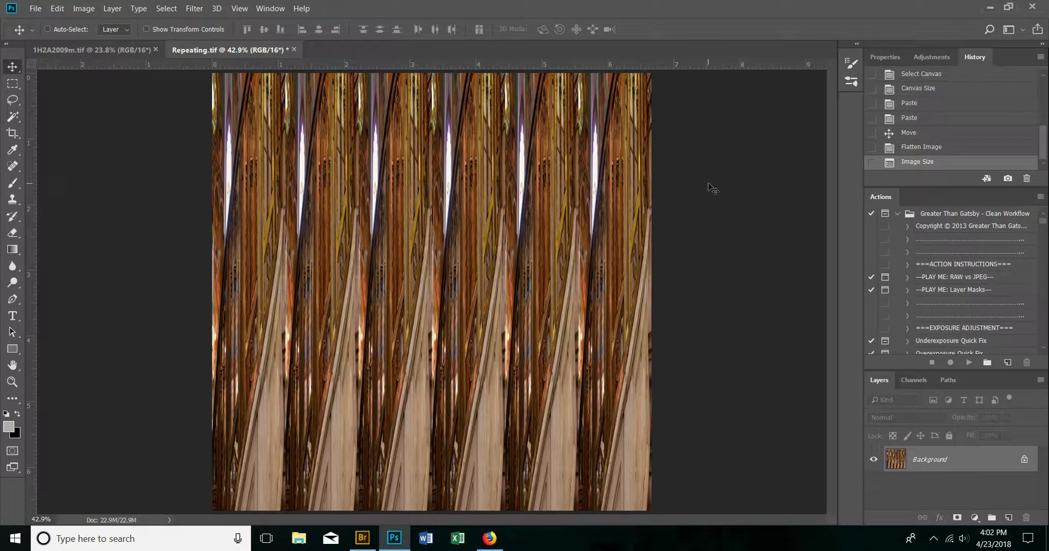
Flip the whole canvas vertically.
left_click(92, 8)
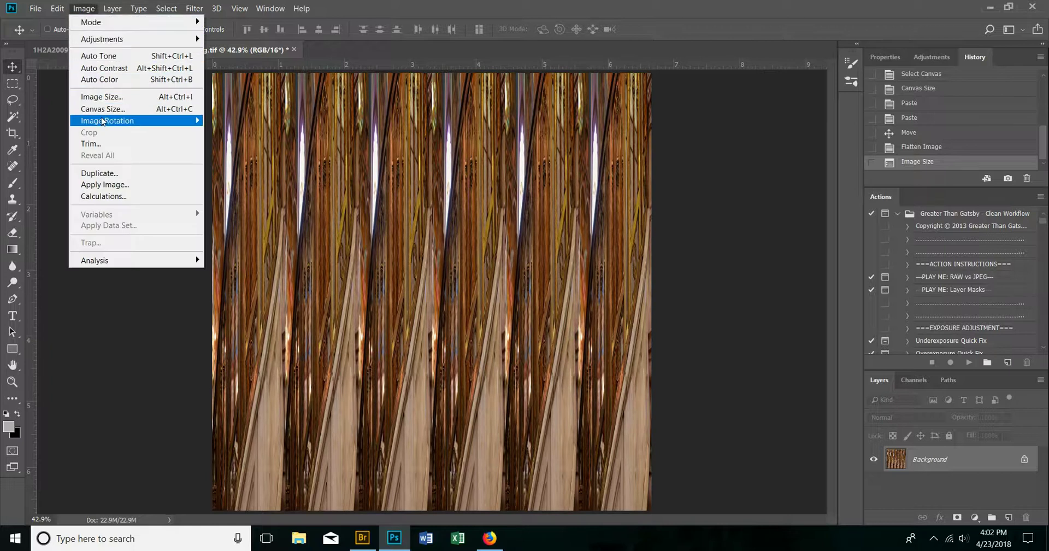
mouse_move(103, 121)
left_click(283, 184)
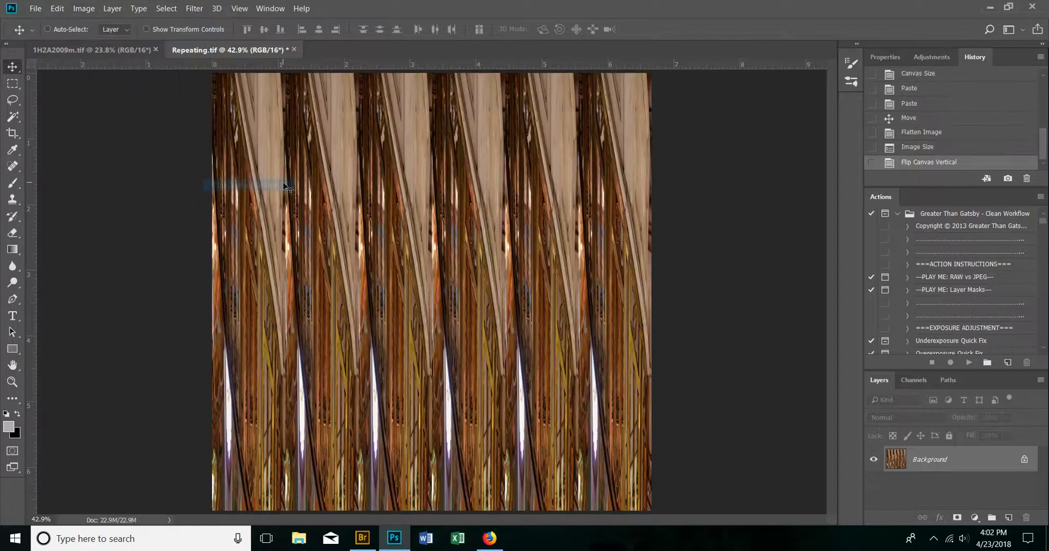
Apply the Polar Coordinates distort filter to the image with the Rectangular to Polar option.
left_click(193, 9)
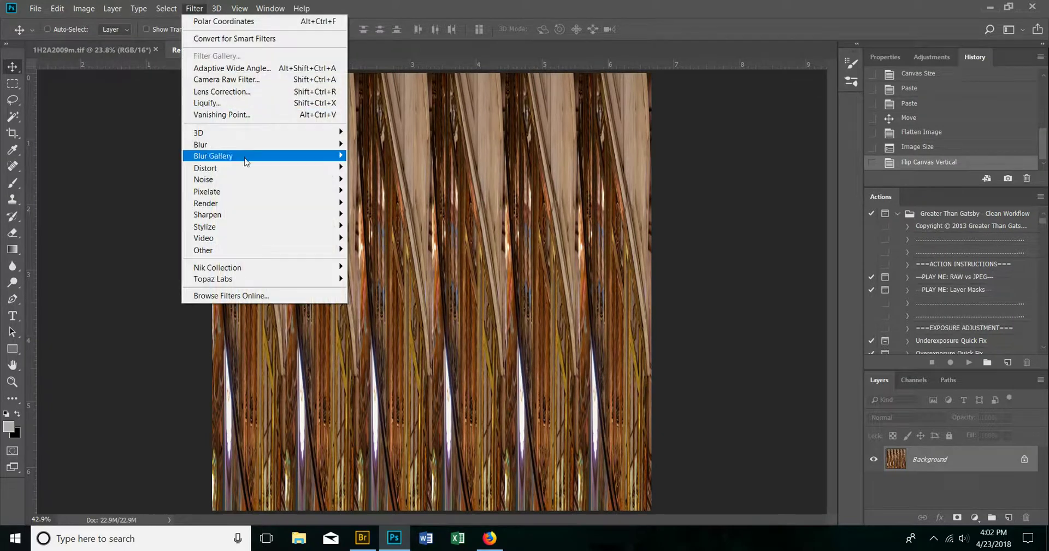
mouse_move(247, 173)
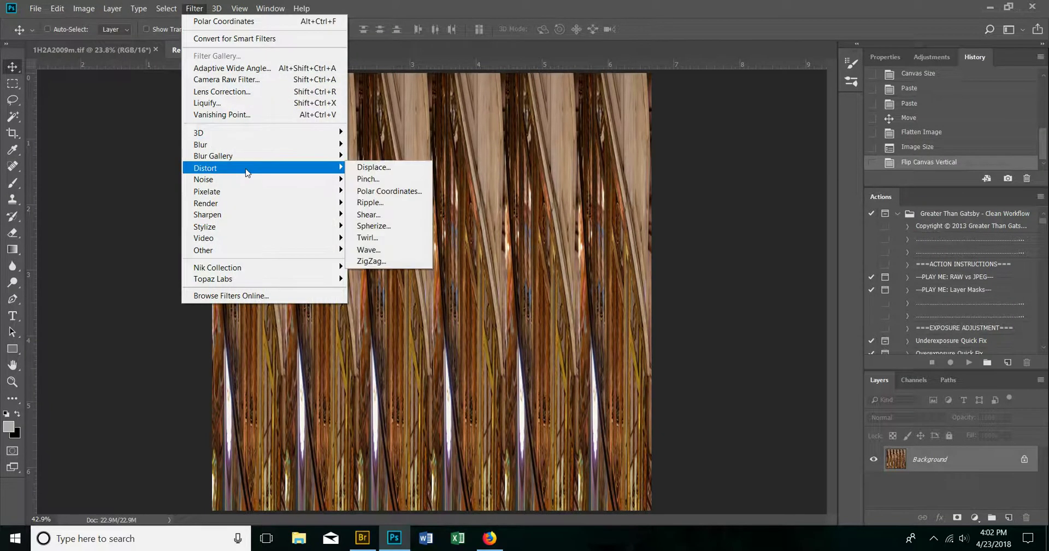
left_click(379, 191)
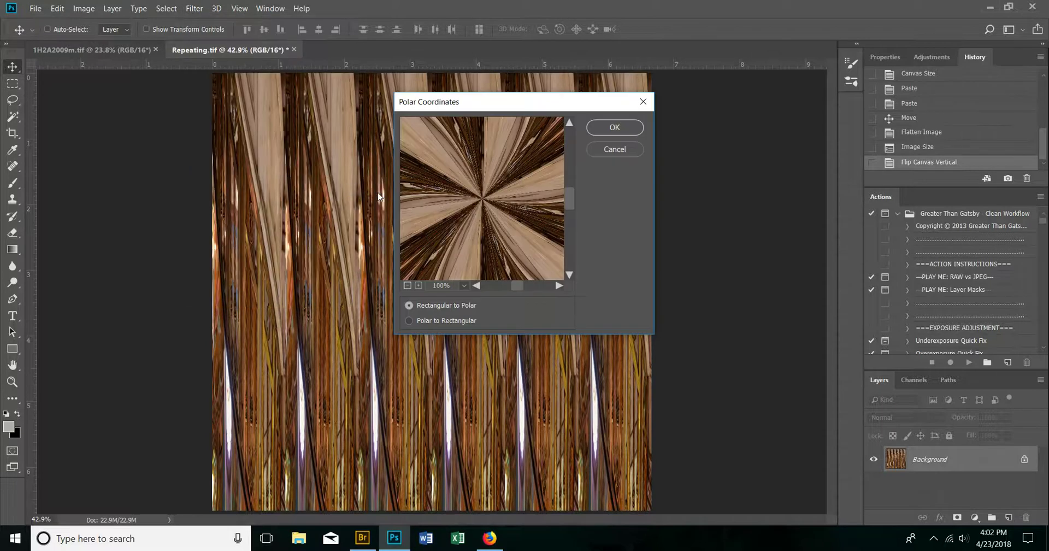
left_click(633, 127)
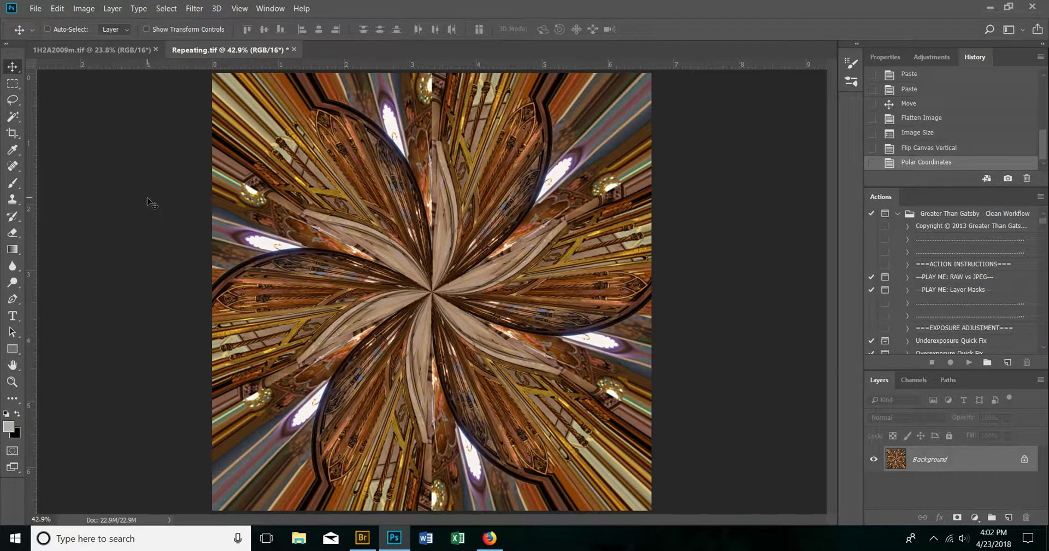
Select the pattern with an elliptical marquee about 6.66 in wide and high, spanning the canvas, and paste the circle as a new layer.
left_click(18, 85)
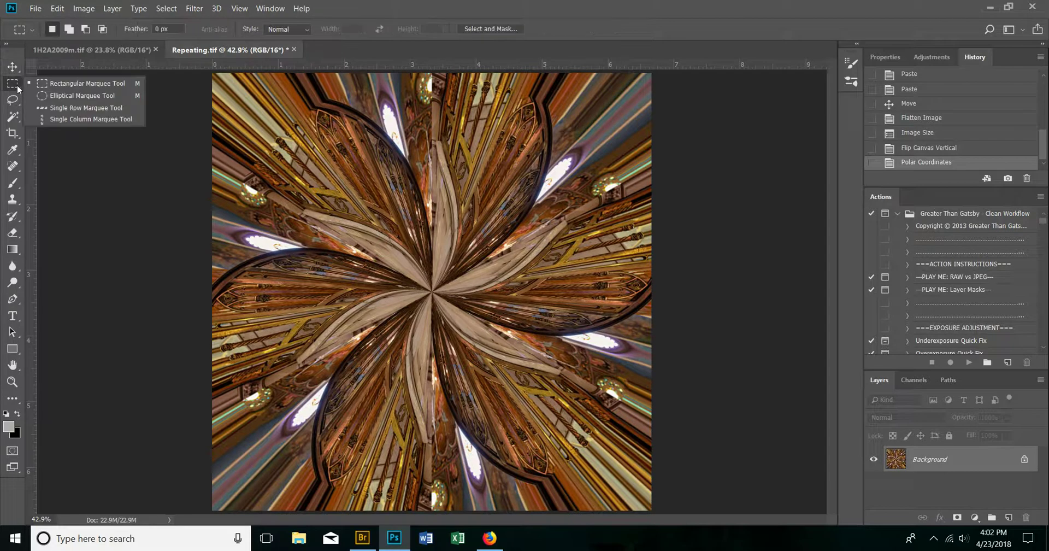
left_click(68, 97)
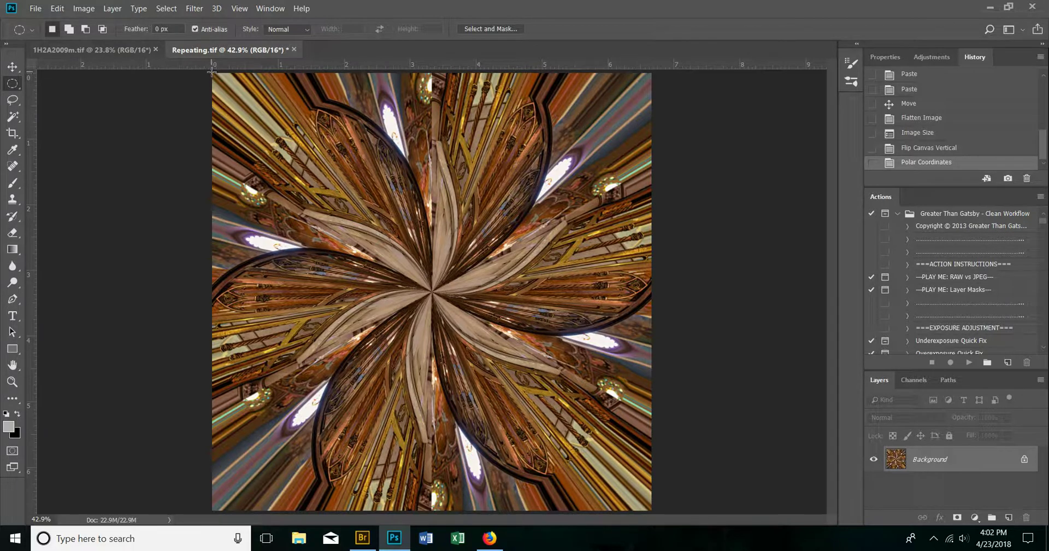
left_click_drag(212, 72, 652, 511)
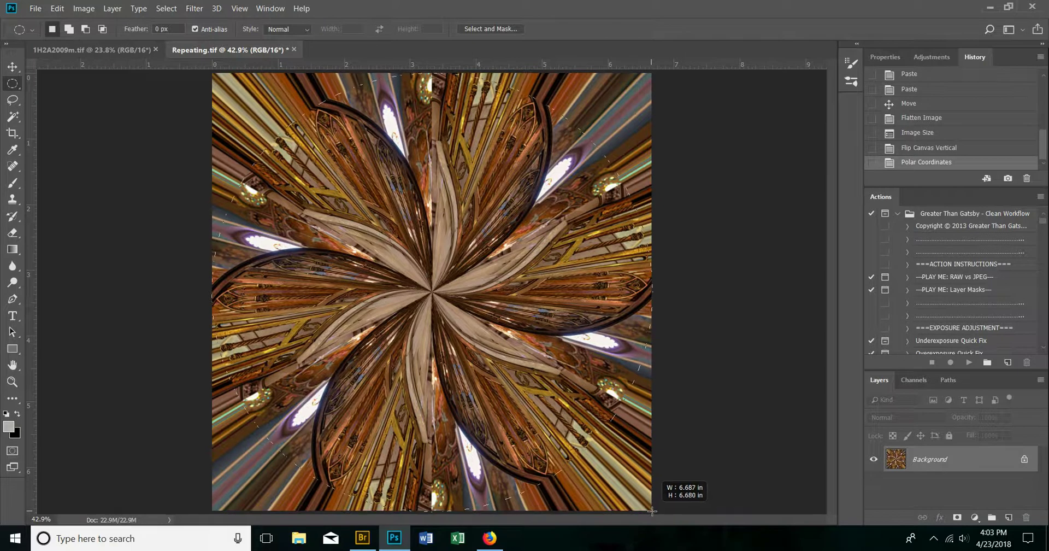
left_click_drag(651, 510, 652, 510)
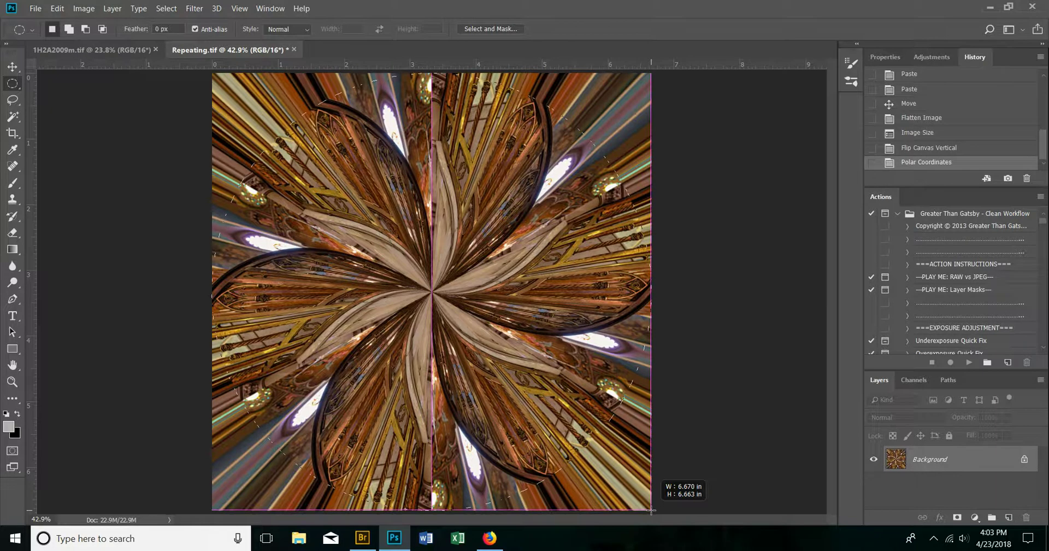
left_click_drag(651, 510, 213, 72)
key("ctrl+d")
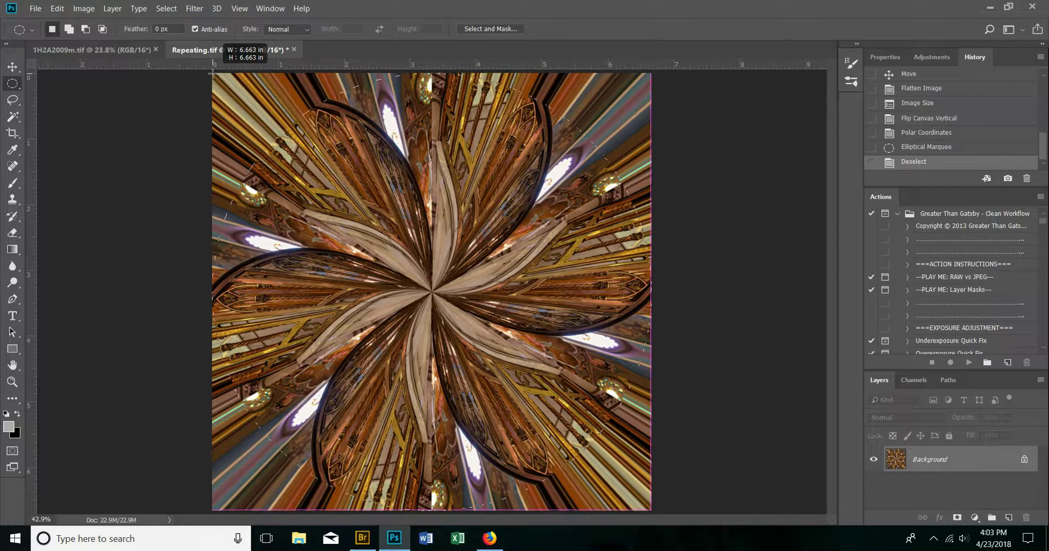
left_click_drag(213, 73, 213, 72)
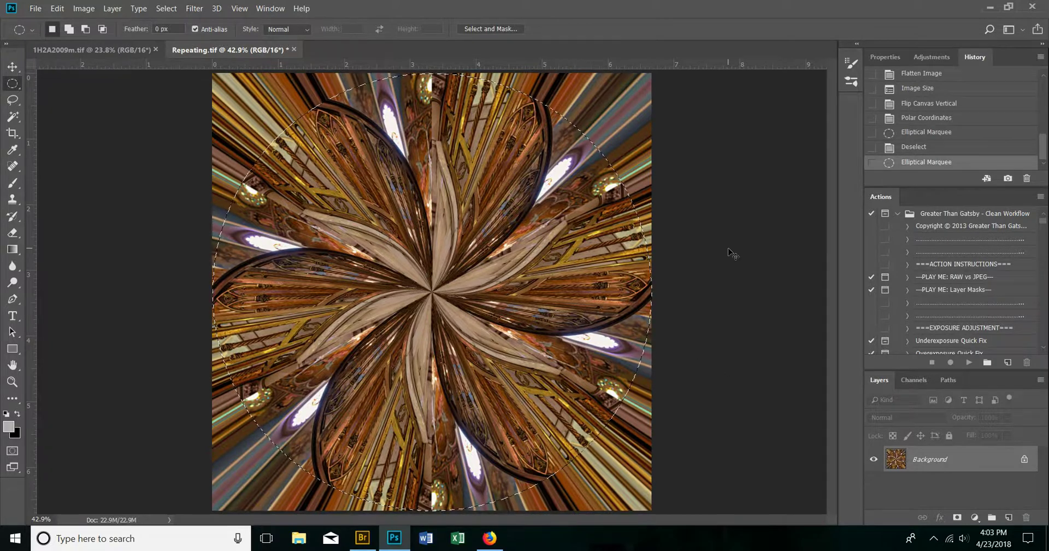
key("ctrl+v")
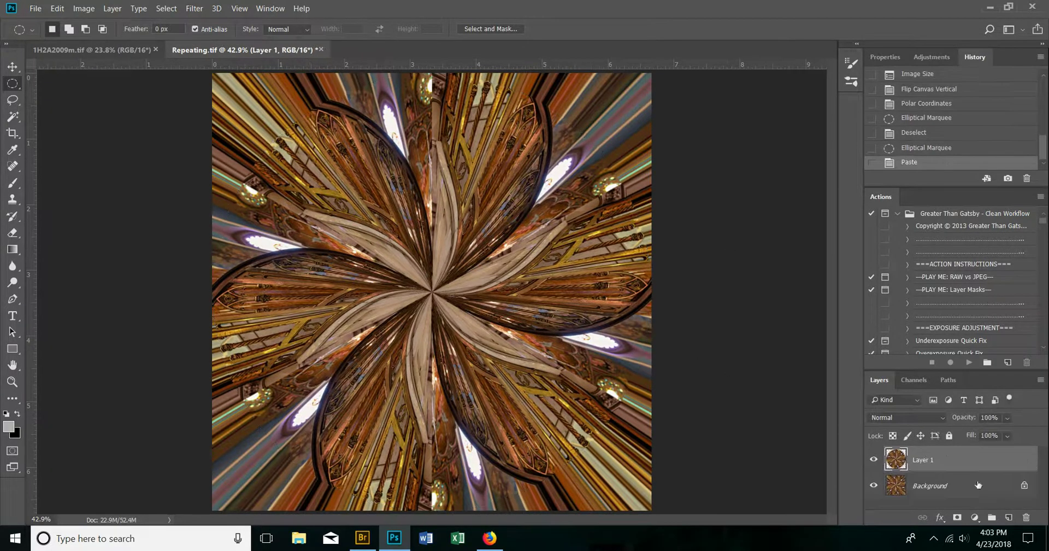
Convert the background into a regular layer named Layer 0 and clear its entire contents, leaving only the circular pattern.
left_click_drag(951, 373, 947, 317)
left_click(950, 432)
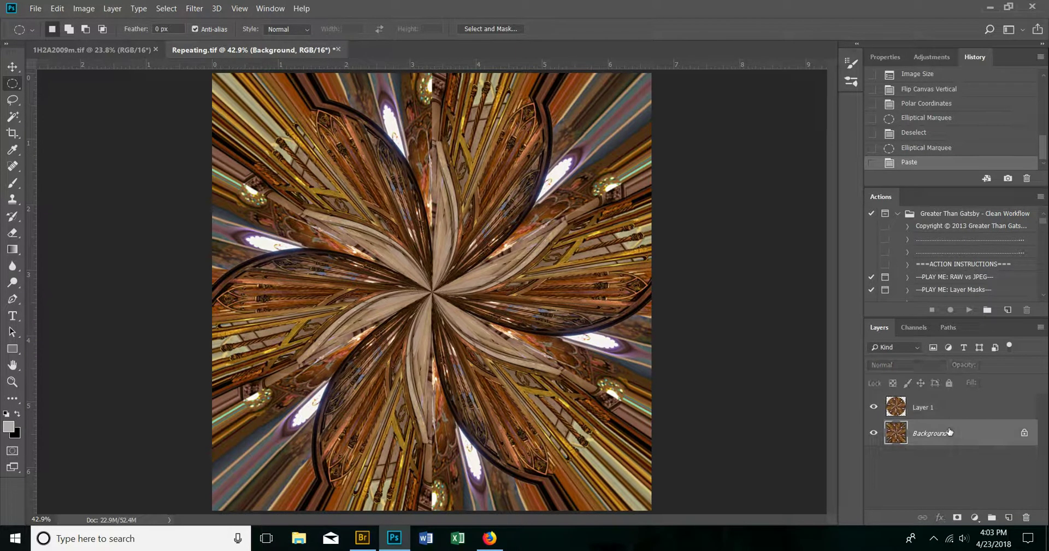
double_click(949, 433)
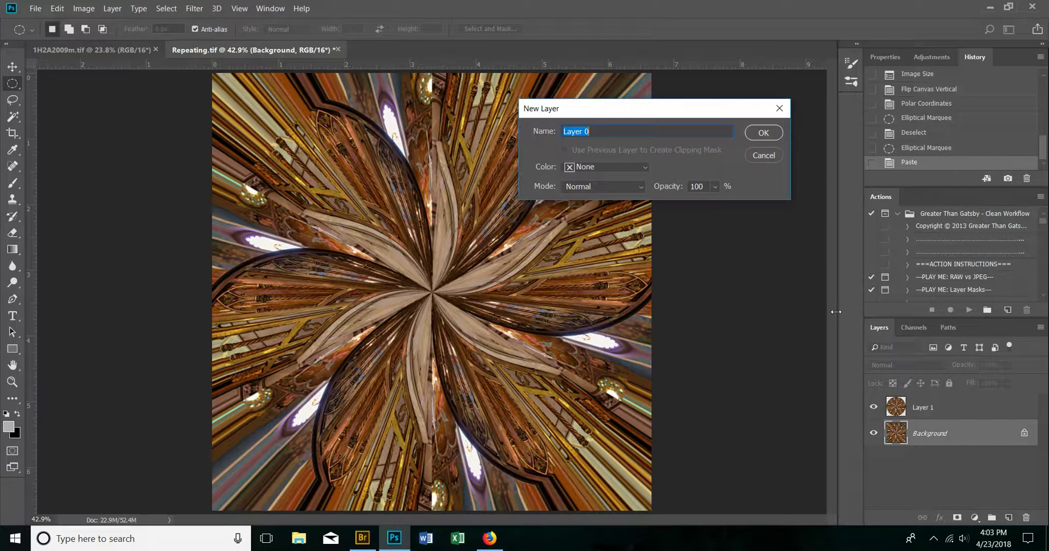
left_click(764, 132)
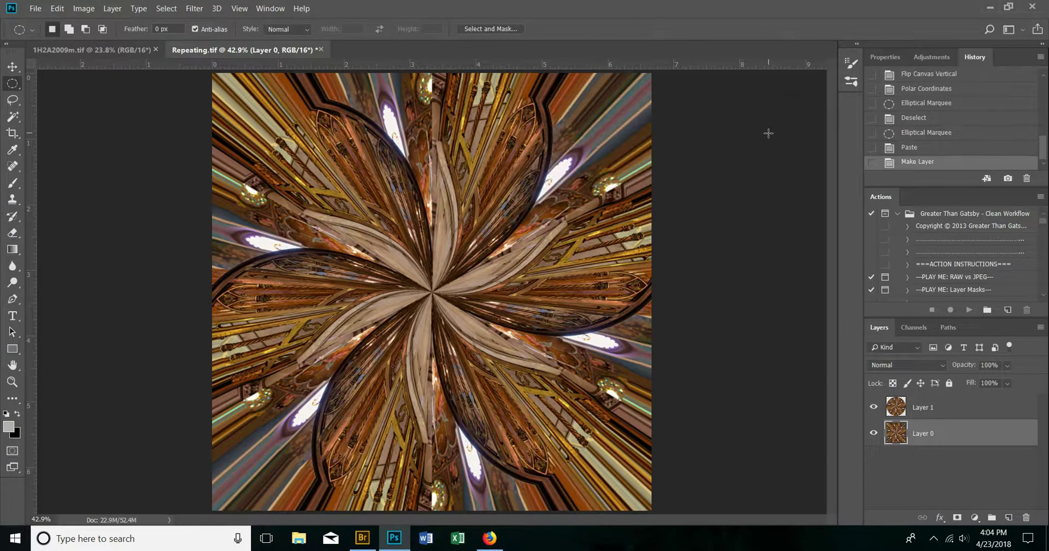
key("ctrl+a")
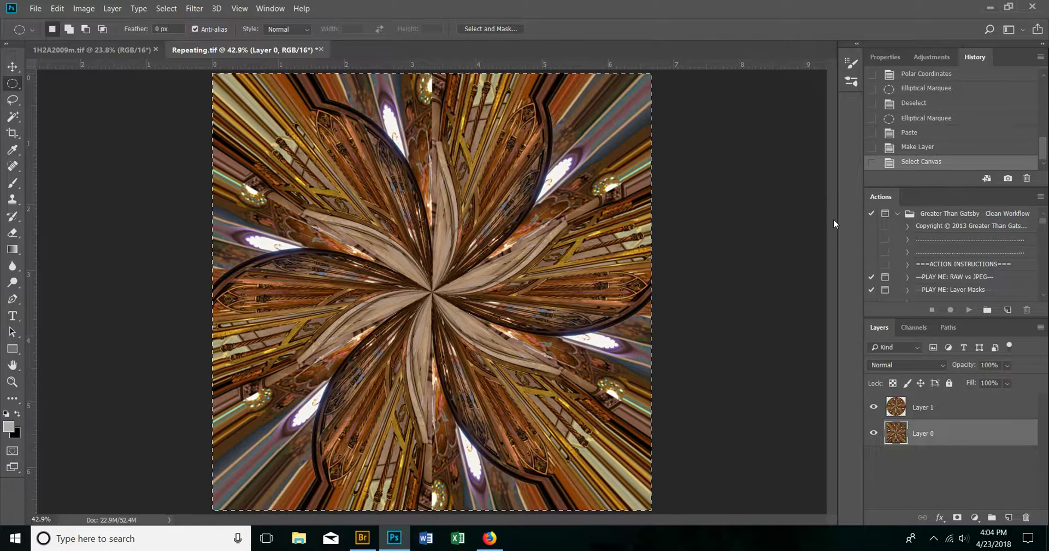
key("Delete")
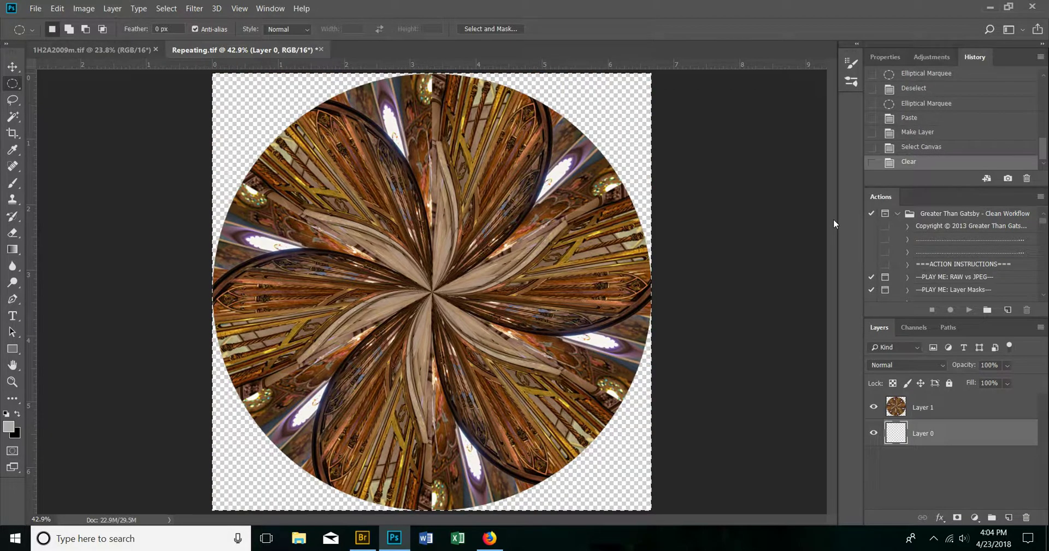
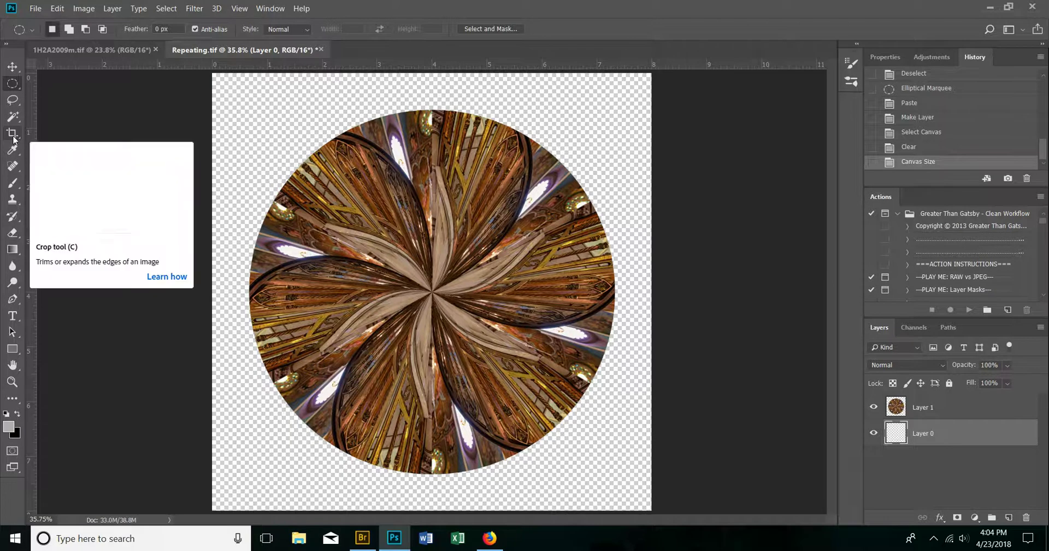
On Layer 1, select the transparent area around the pattern with the Magic Wand and invert the selection to the circle.
left_click(13, 119)
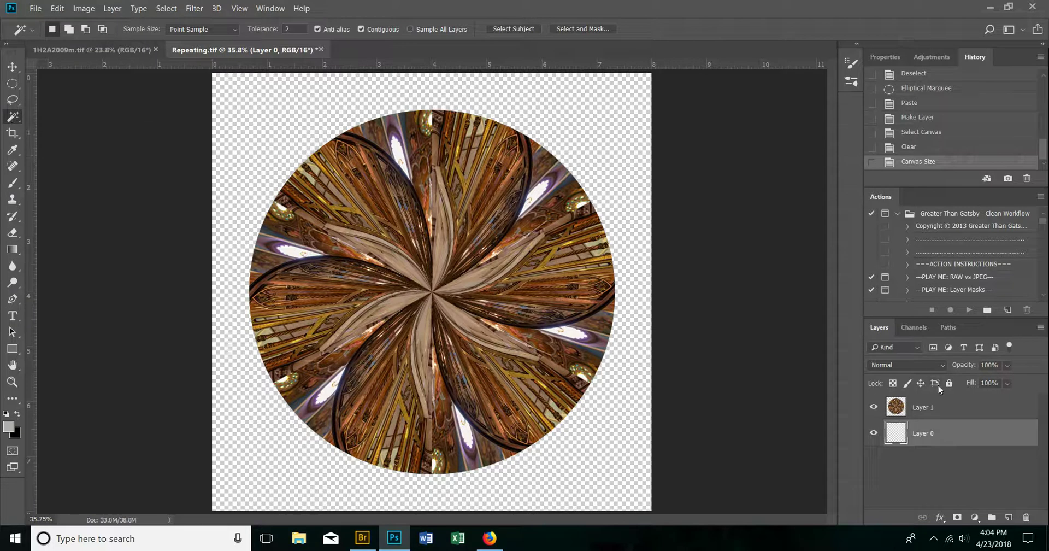
left_click(944, 413)
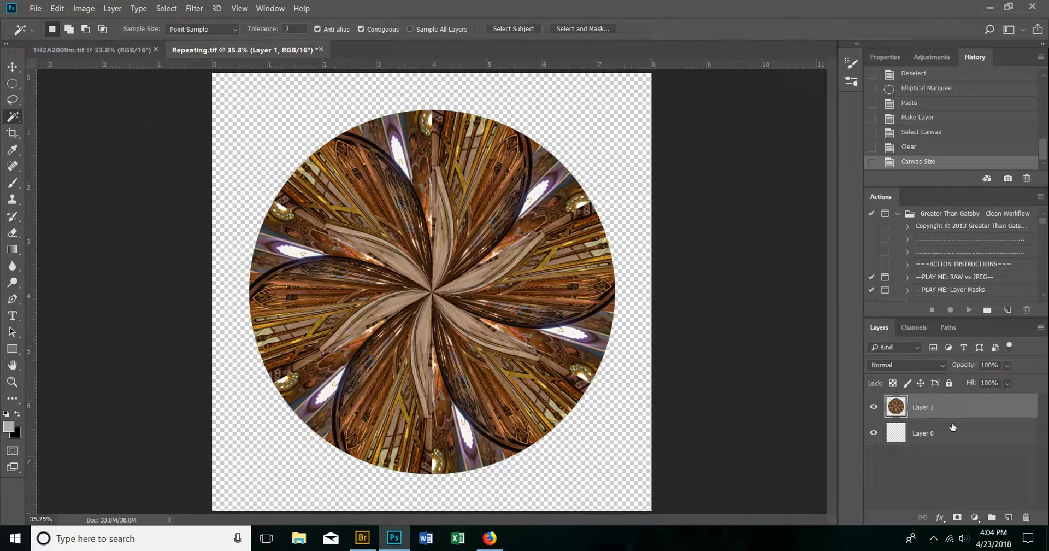
left_click(274, 116)
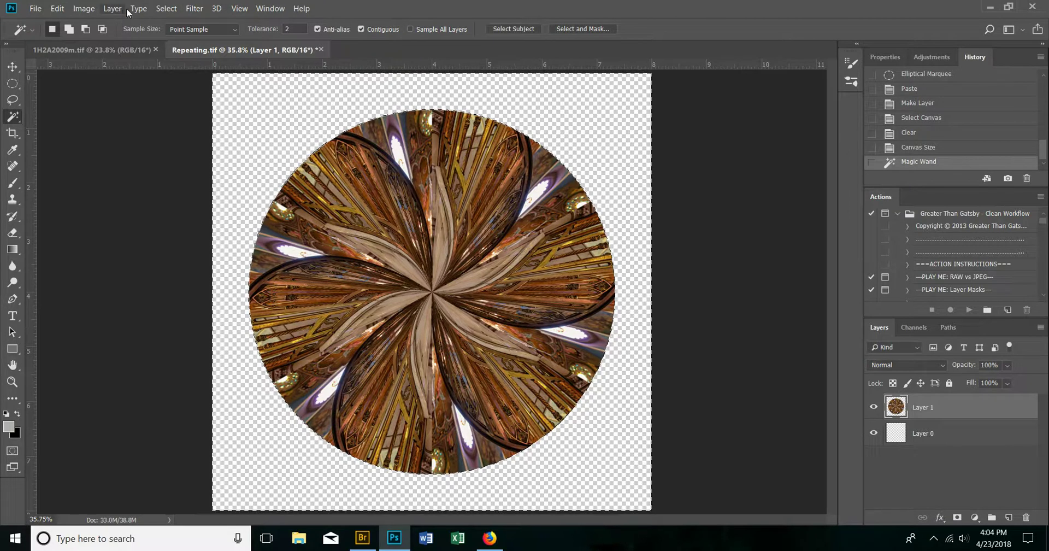
left_click(162, 10)
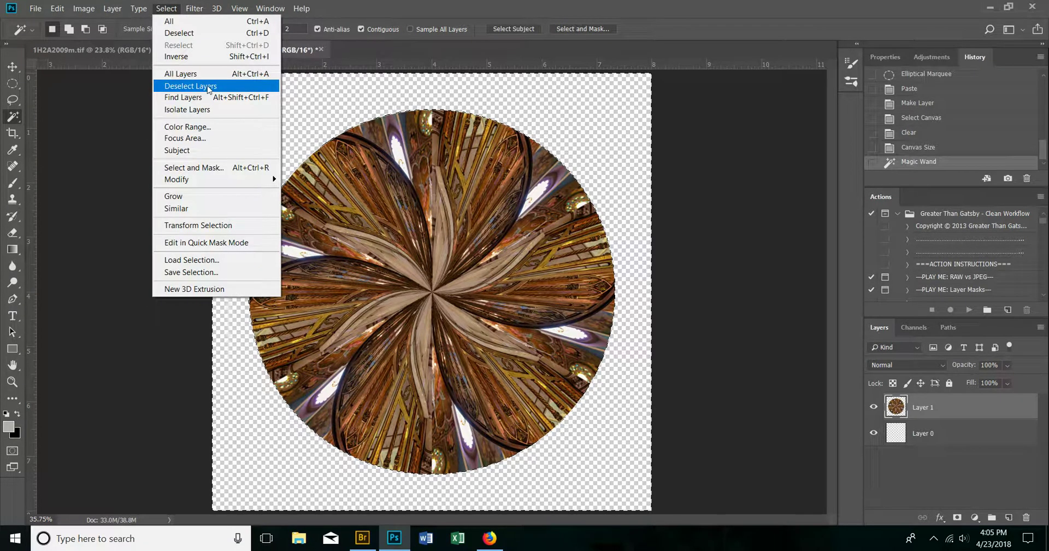
left_click(176, 57)
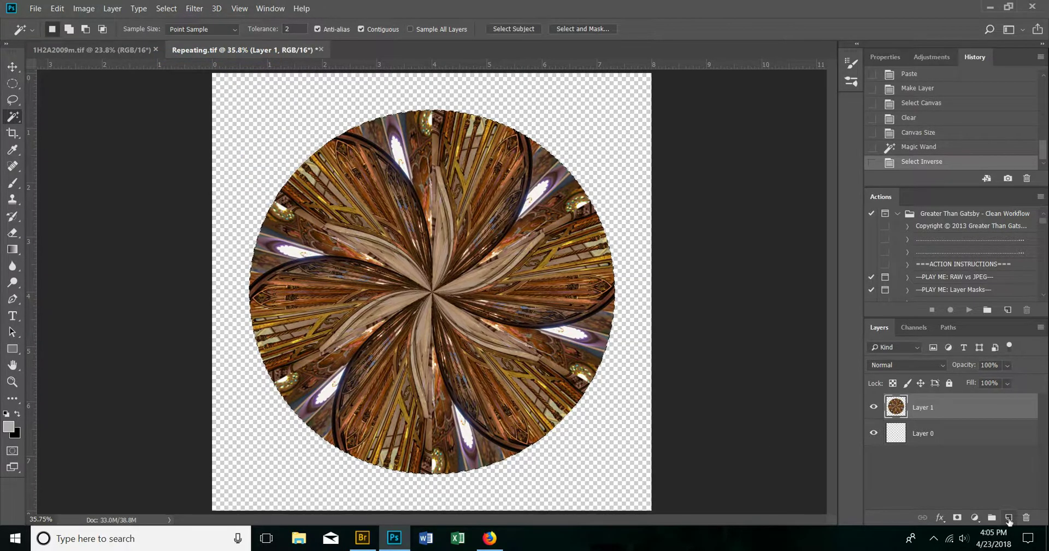
Add a new layer and set the foreground color to a gold, c9a73b, sampled from the pattern.
left_click(1009, 518)
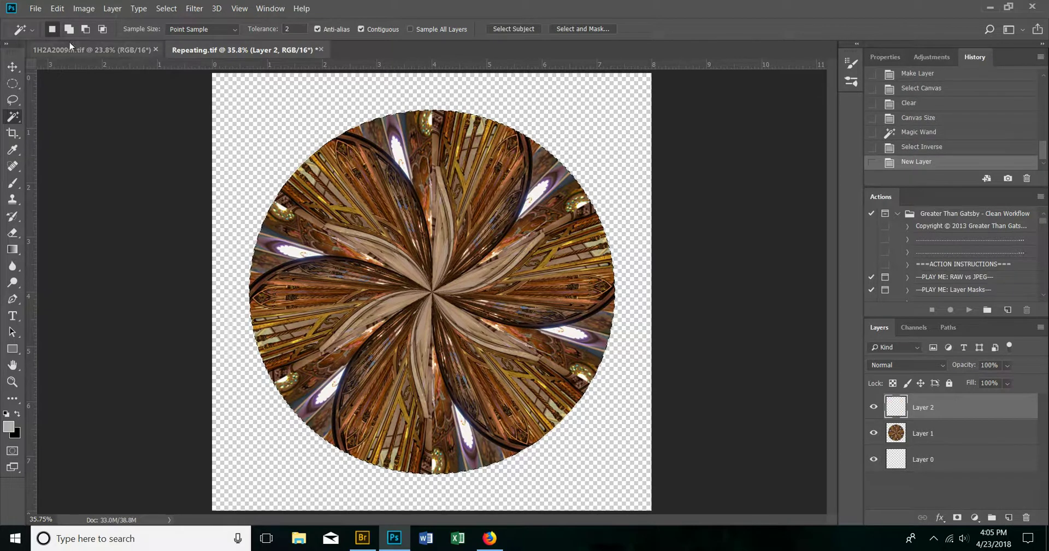
left_click(11, 429)
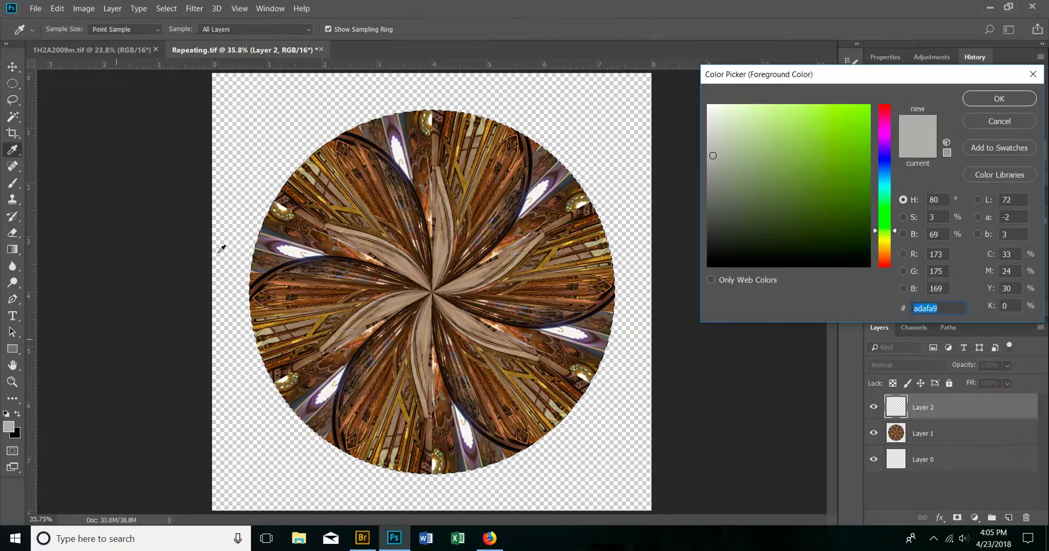
left_click(324, 196)
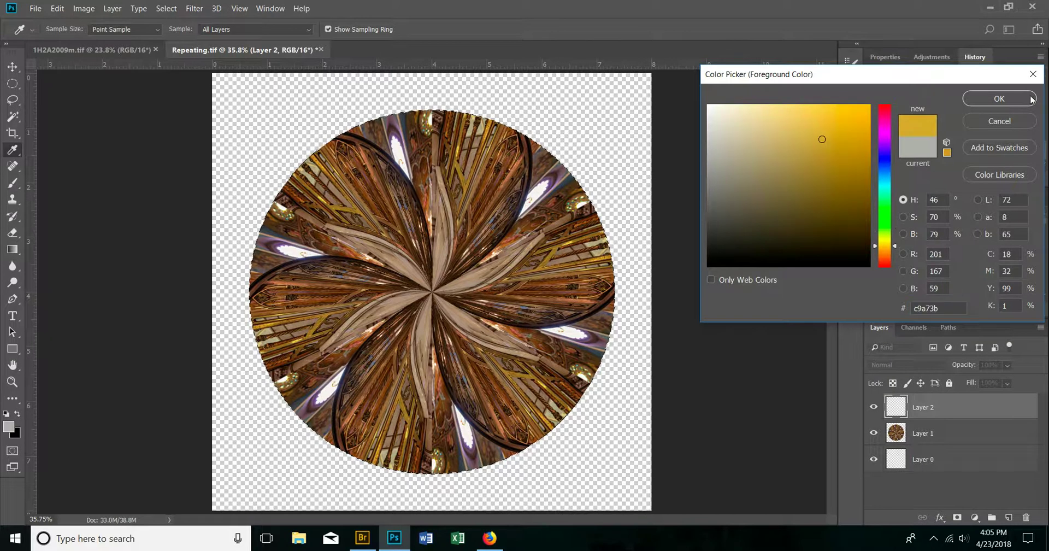
left_click(999, 98)
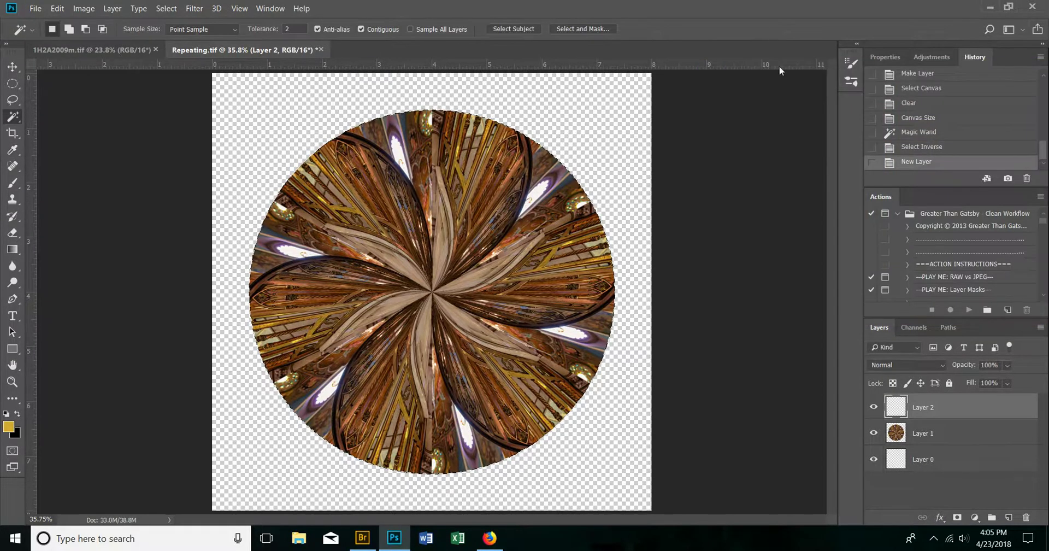
Fill the circular selection on Layer 2 with the gold foreground color and place that layer beneath Layer 1.
left_click(57, 8)
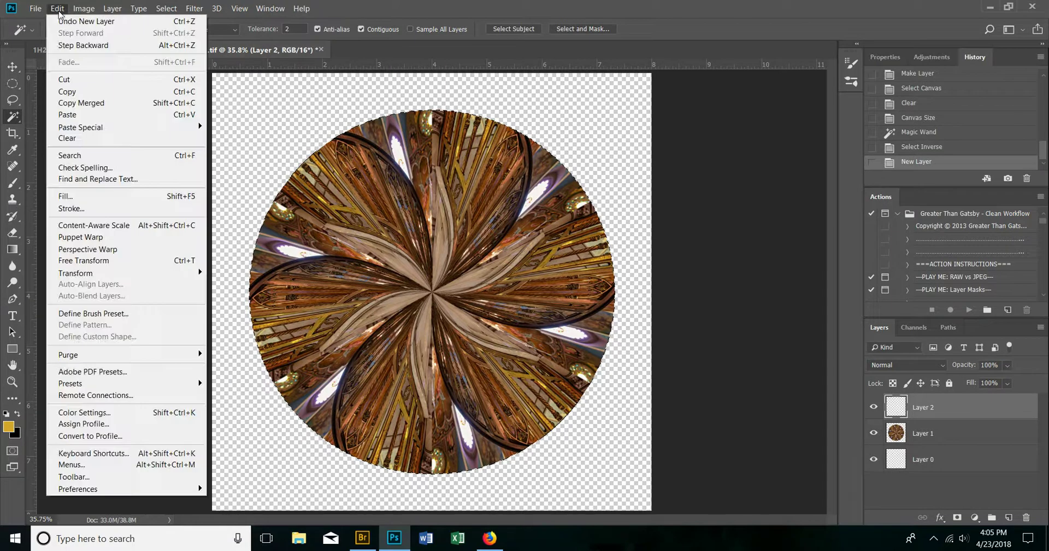
left_click(80, 198)
left_click(630, 160)
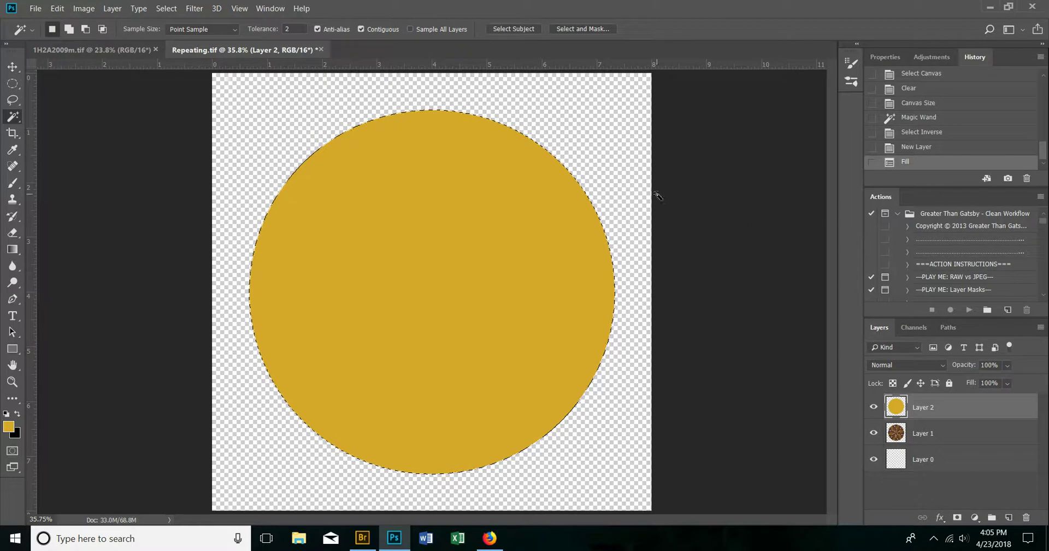
left_click_drag(984, 411, 991, 440)
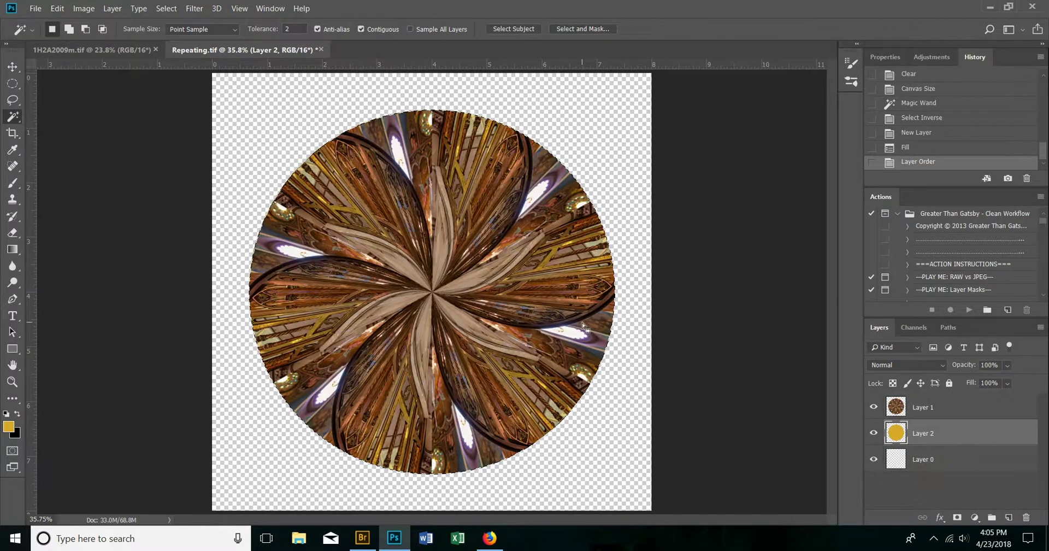
Enlarge the gold circle with Free Transform so it extends slightly past the pattern on all sides, then clear the selection.
key("ctrl+t")
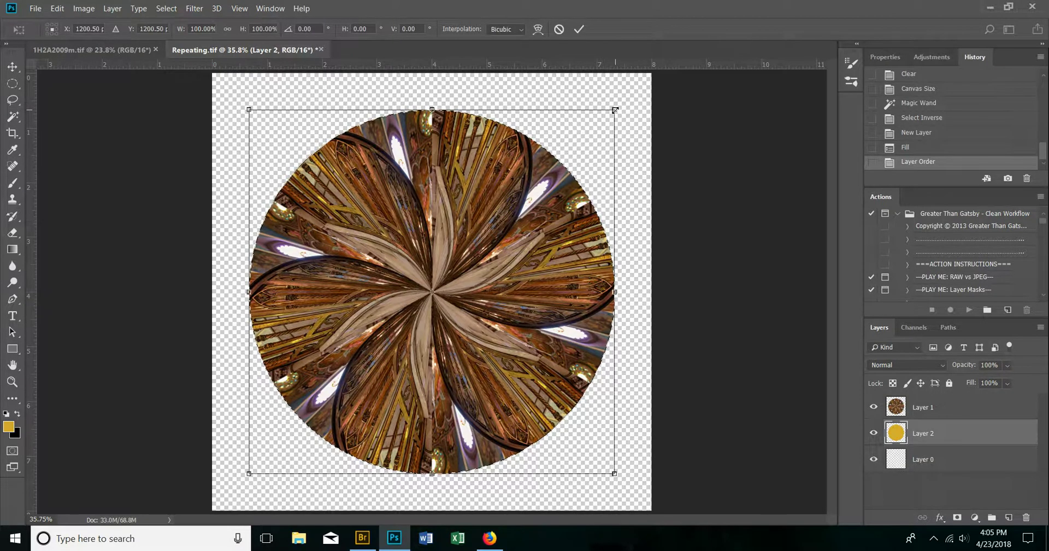
left_click_drag(615, 109, 618, 106)
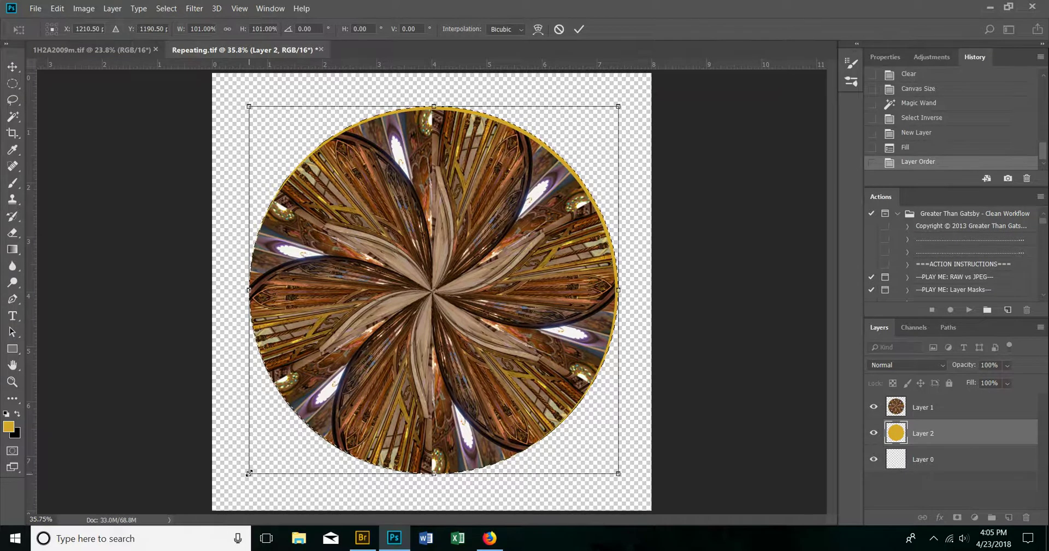
left_click_drag(249, 472, 240, 473)
key("Return")
key("ctrl+d")
Position the Layer 1 pattern centrally above the gold circle of Layer 2 so an even gold rim shows all around.
left_click_drag(958, 407, 962, 437)
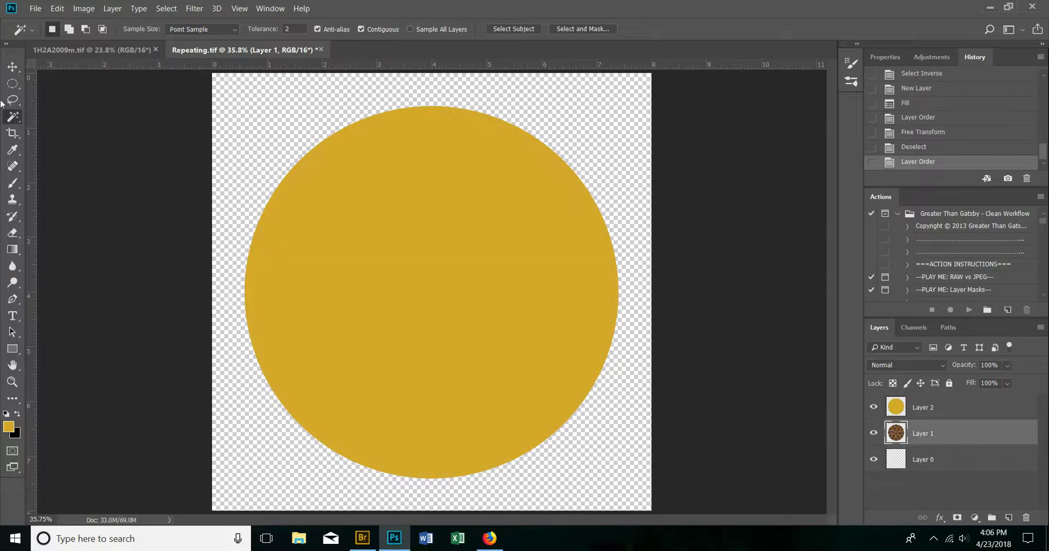
left_click(20, 64)
left_click_drag(423, 236, 422, 240)
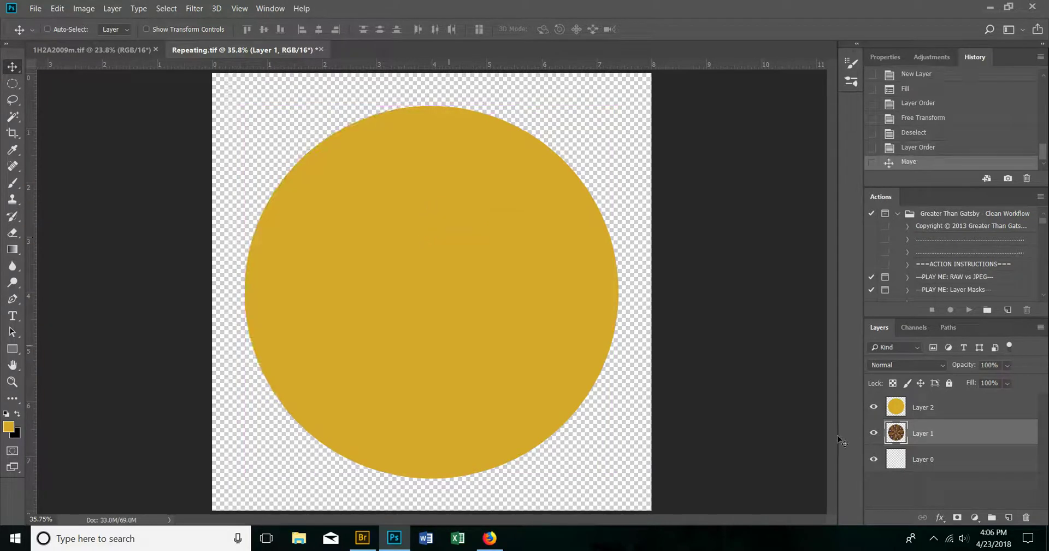
left_click(924, 407)
left_click_drag(484, 305, 484, 310)
left_click_drag(930, 415, 936, 452)
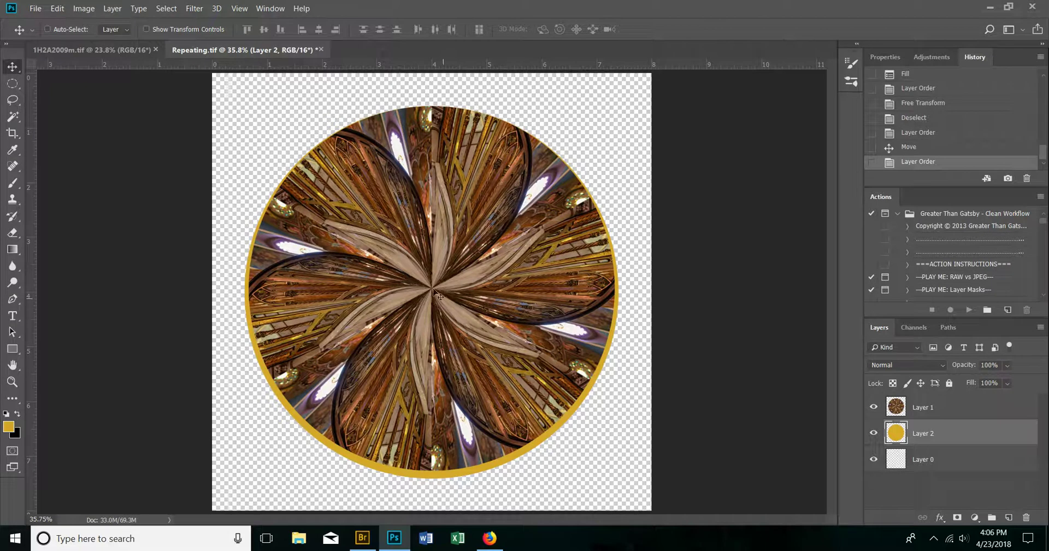
left_click_drag(425, 282, 434, 255)
key("alt+bracketright")
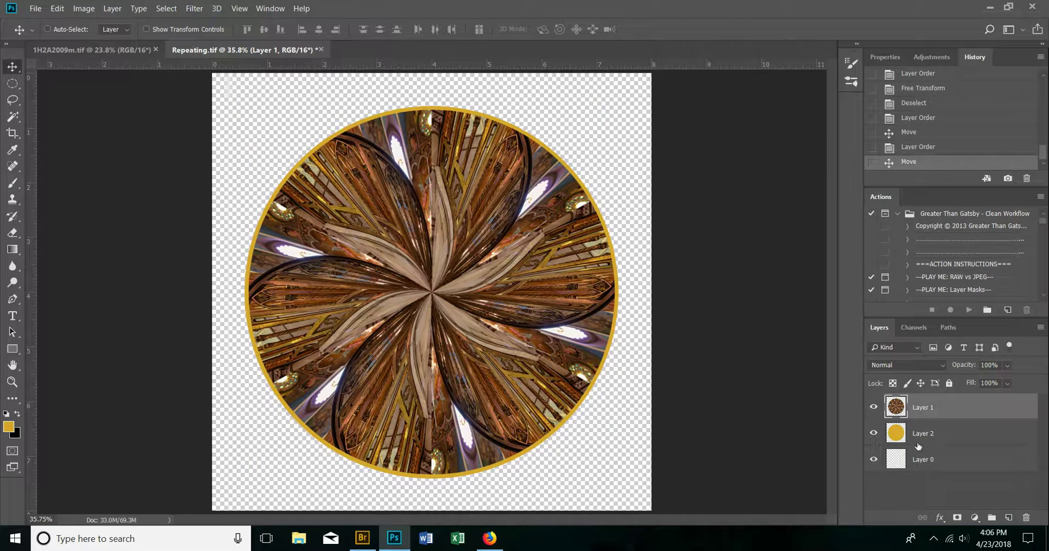
Select the Layer 1 pattern's circular outline by inverting a Magic Wand selection, clear that area from gold Layer 2 to leave a ring, and deselect.
left_click(12, 117)
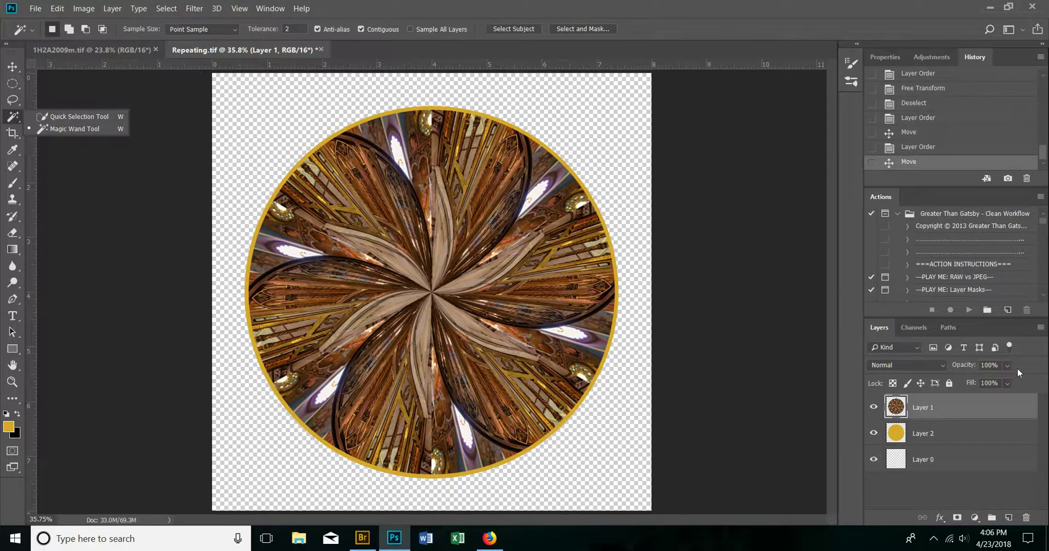
left_click(250, 141)
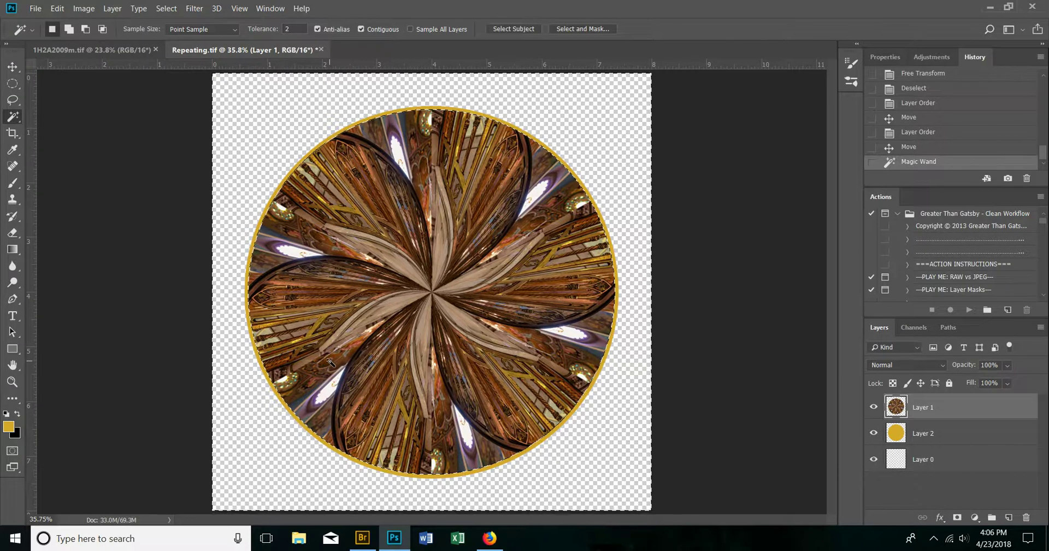
left_click(167, 9)
left_click(176, 56)
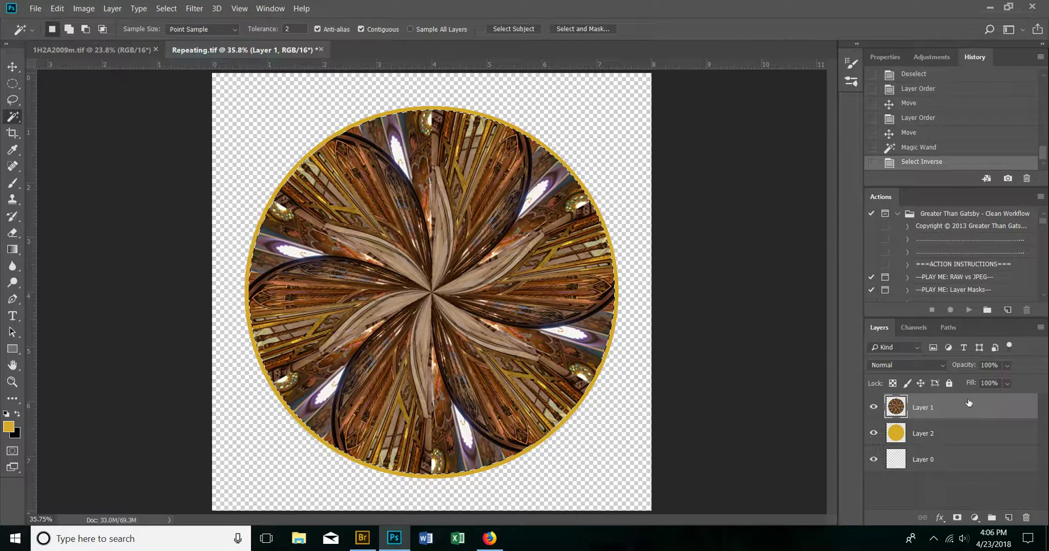
left_click(966, 437)
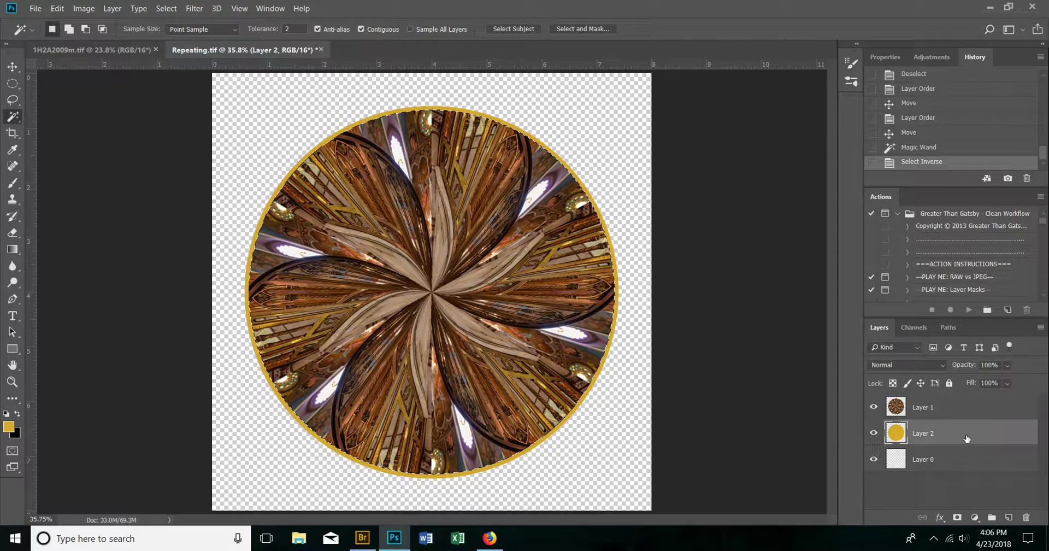
key("Delete")
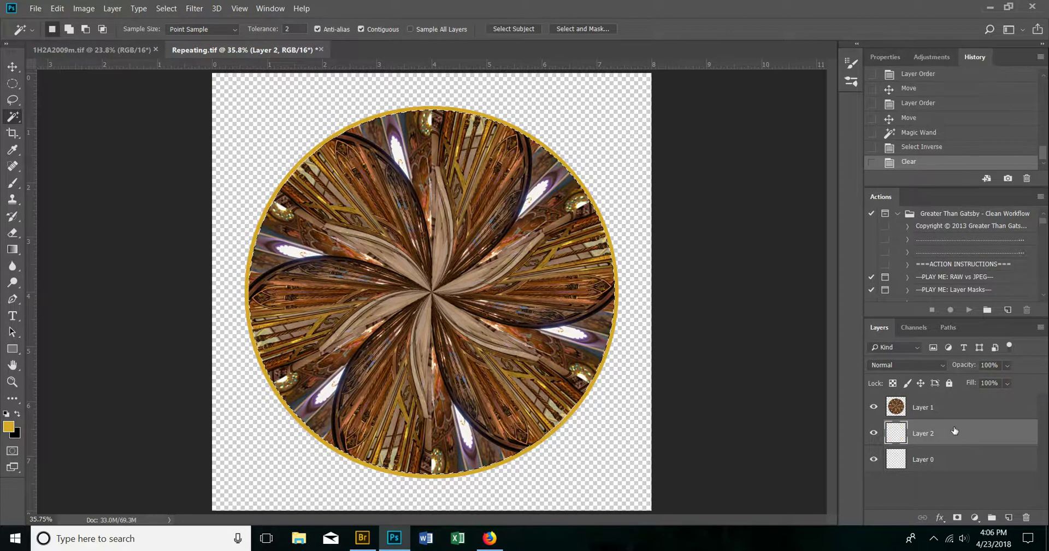
left_click(874, 407)
key("ctrl+d")
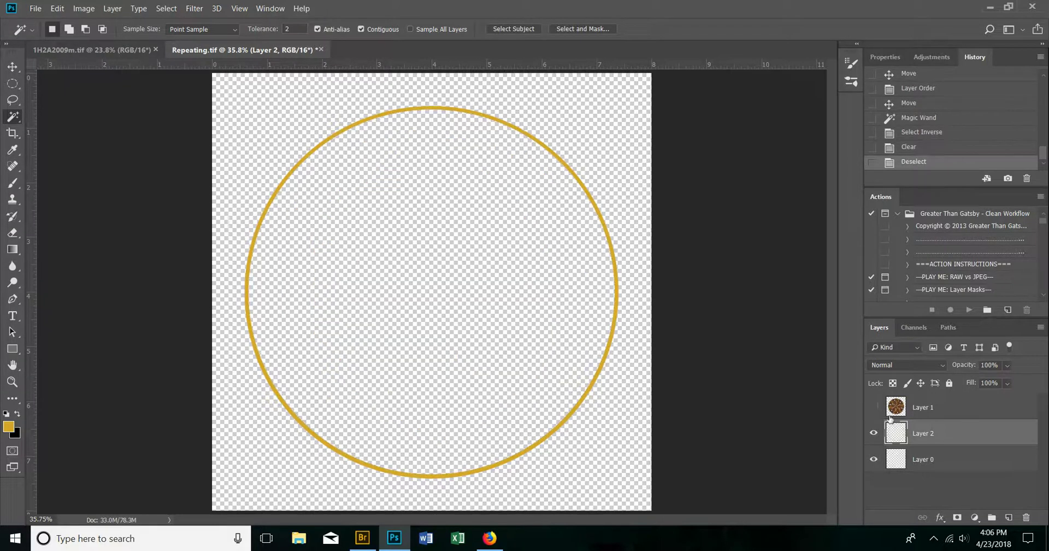
left_click(874, 407)
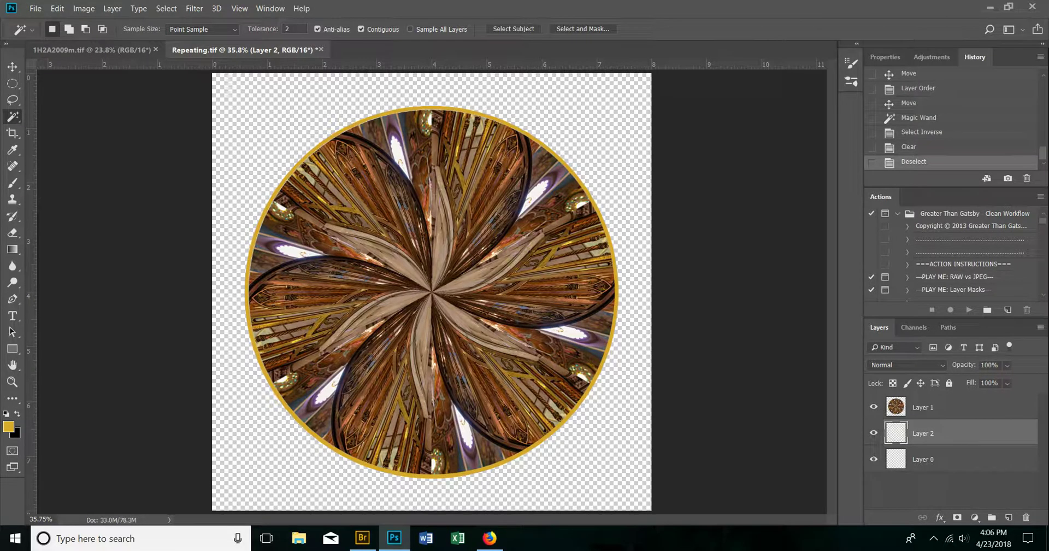
Apply a smooth Inner Bevel to the gold ring on Layer 2 with depth 511%, size 46 px, soften 1 px and the twin-peak gloss contour.
left_click(940, 516)
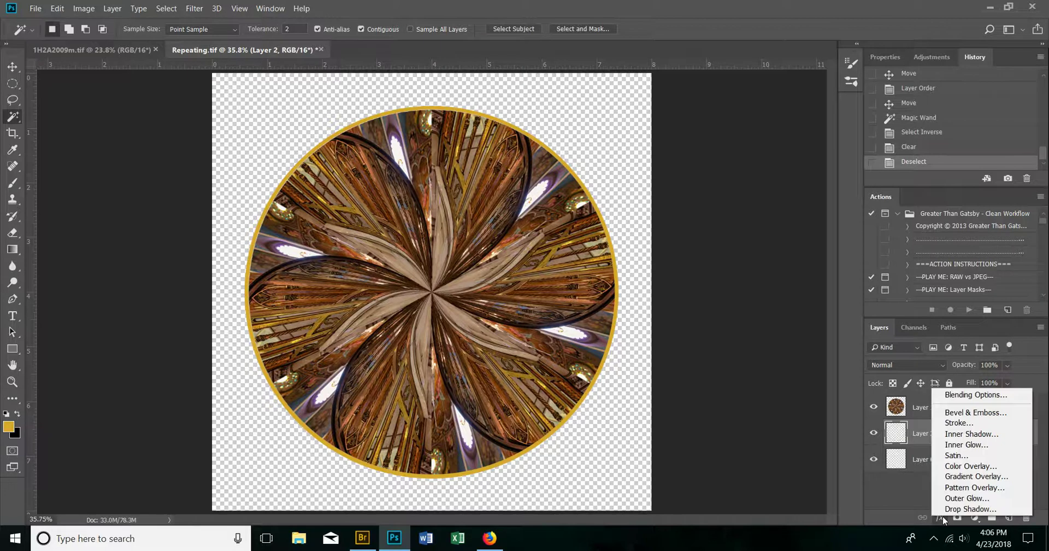
left_click(971, 413)
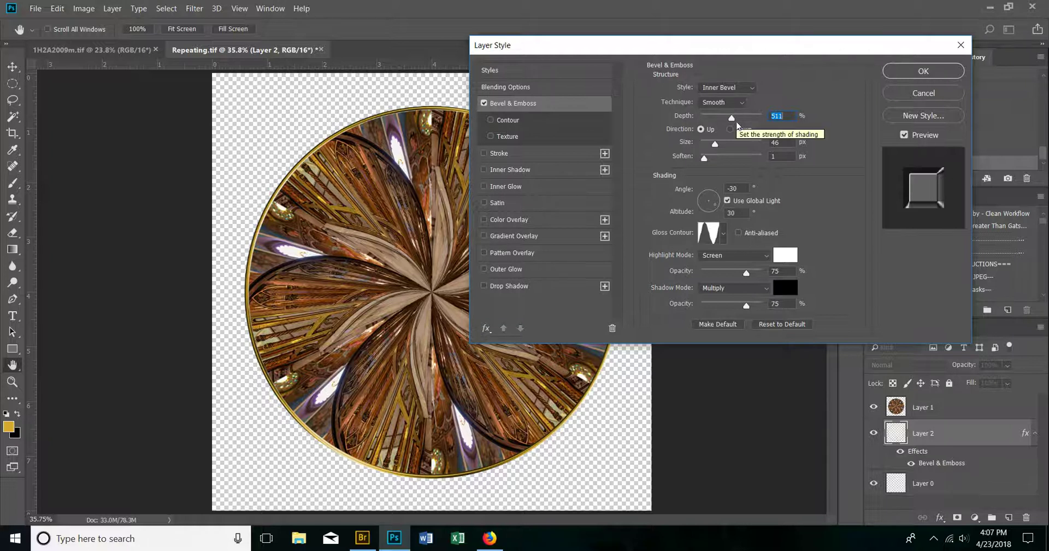
left_click(725, 239)
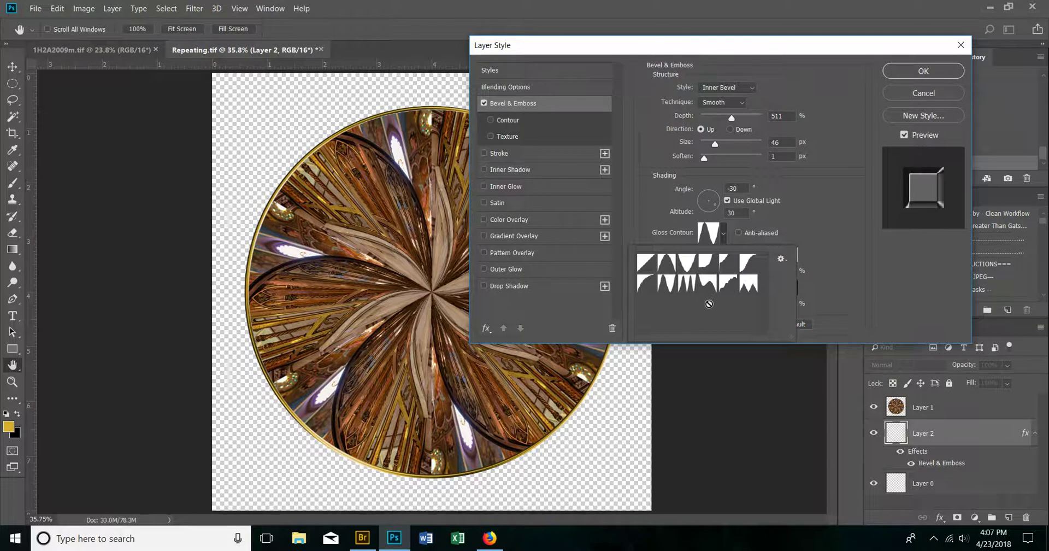
left_click(665, 284)
left_click(792, 206)
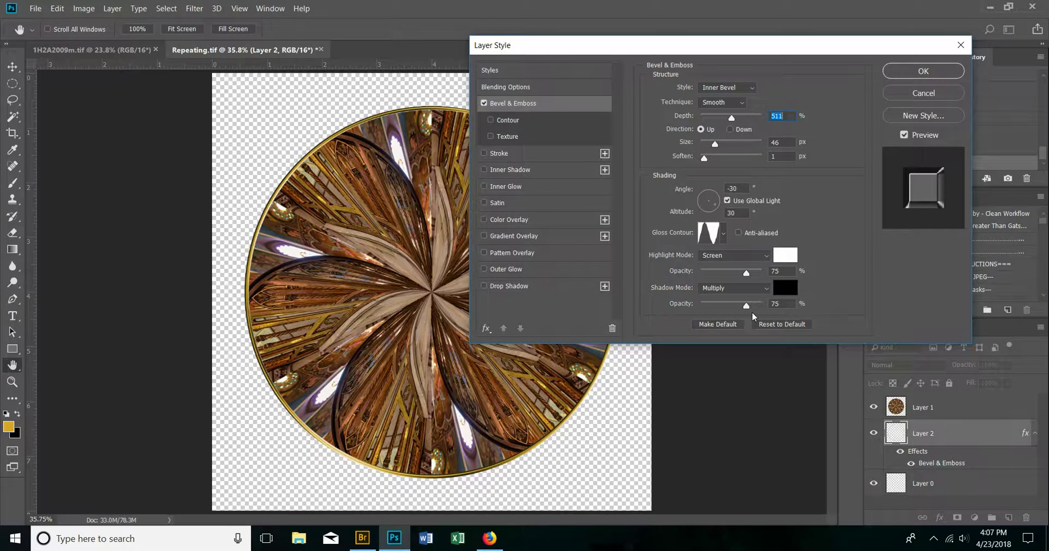
left_click(943, 72)
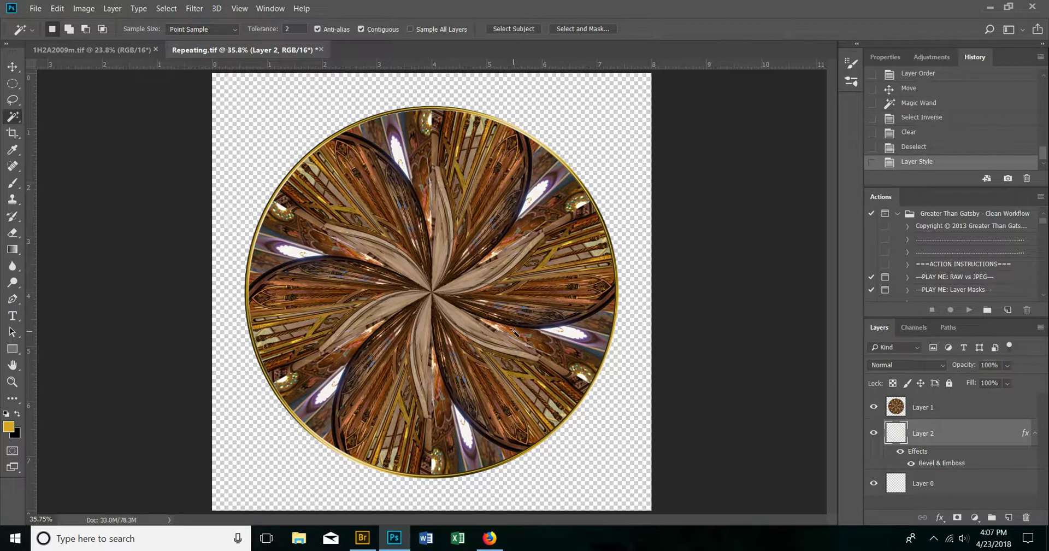
Fill the entire canvas of Layer 0 with black as the background, then clear the selection.
left_click(972, 485)
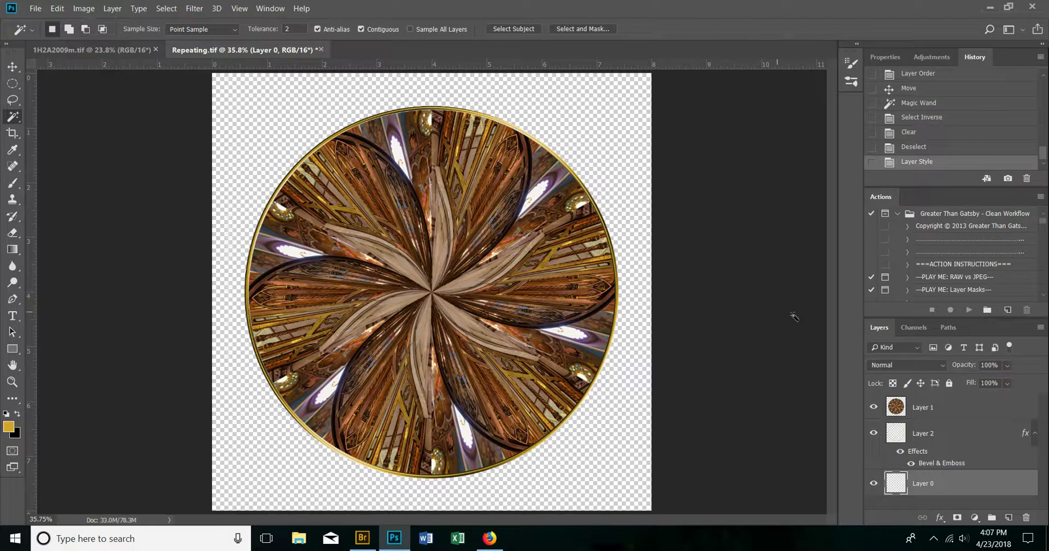
key("ctrl+a")
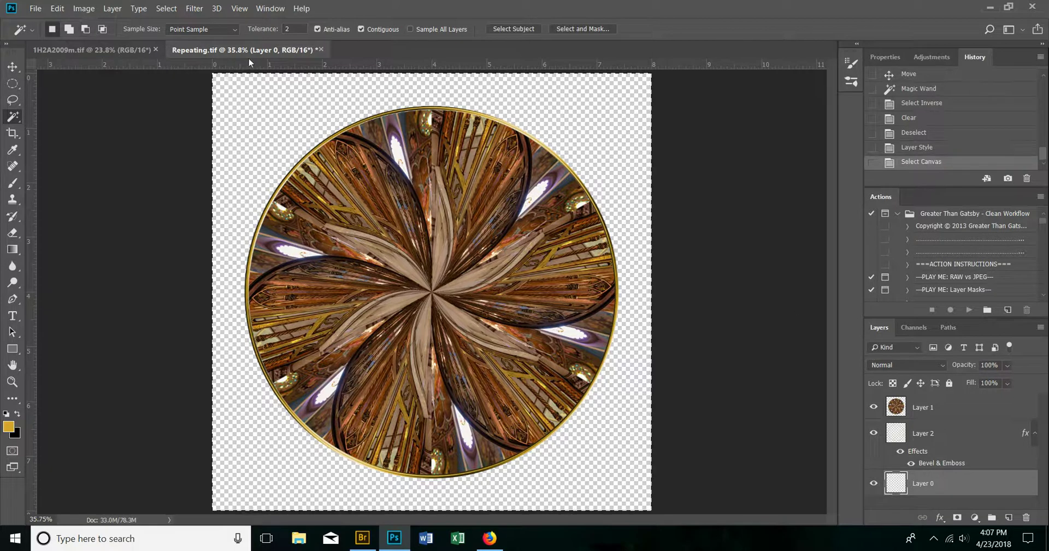
left_click(57, 9)
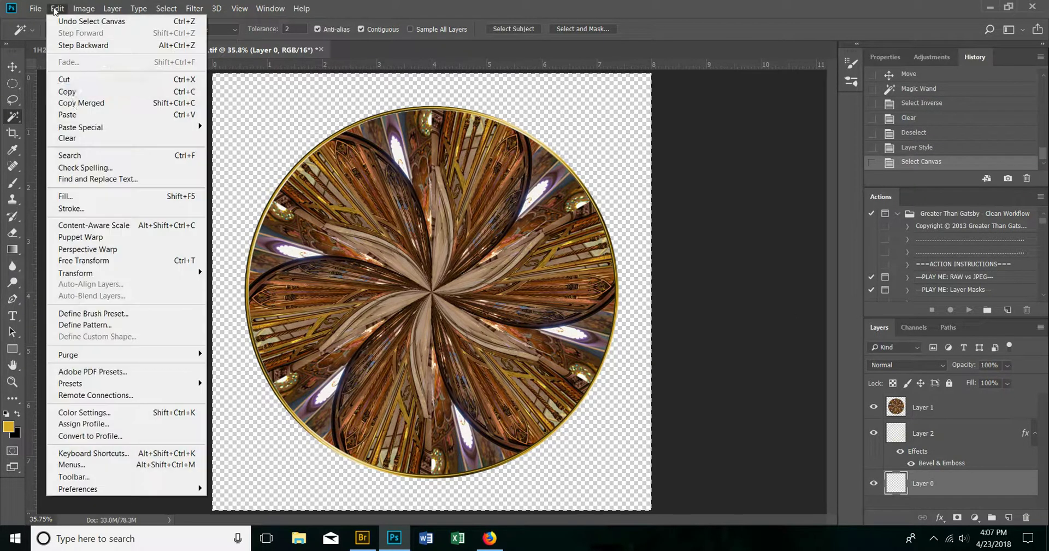
left_click(87, 196)
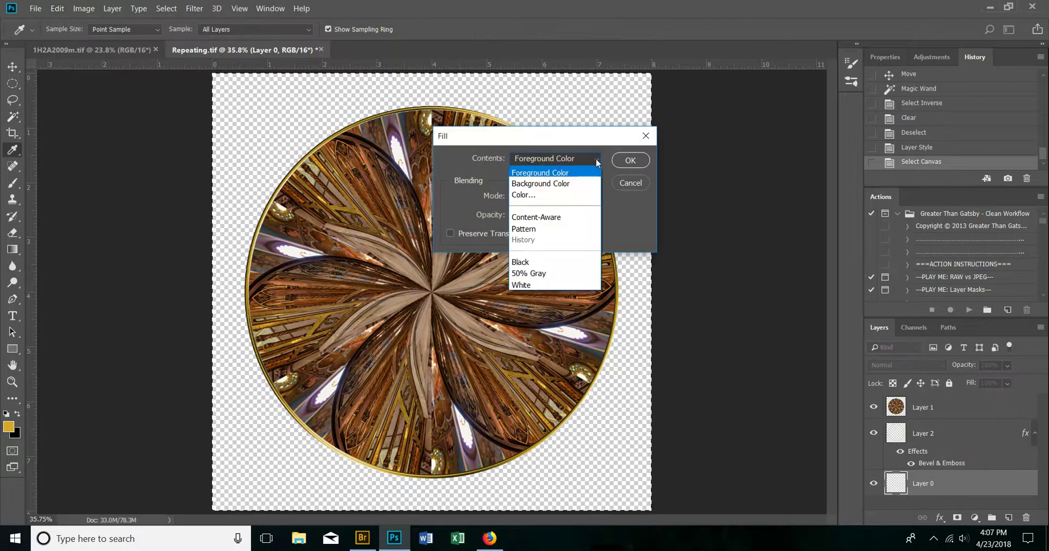
left_click(573, 263)
left_click(639, 161)
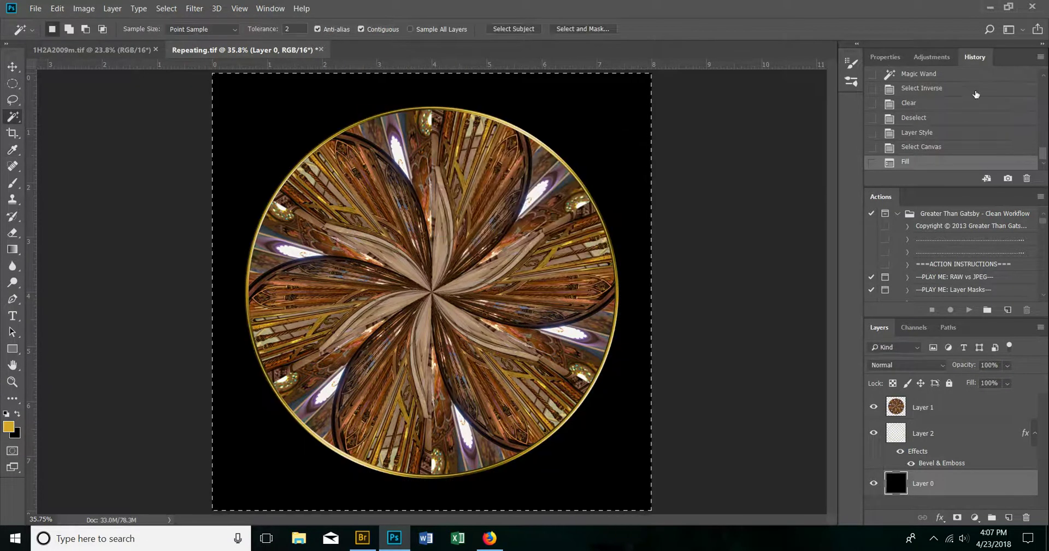
key("ctrl+d")
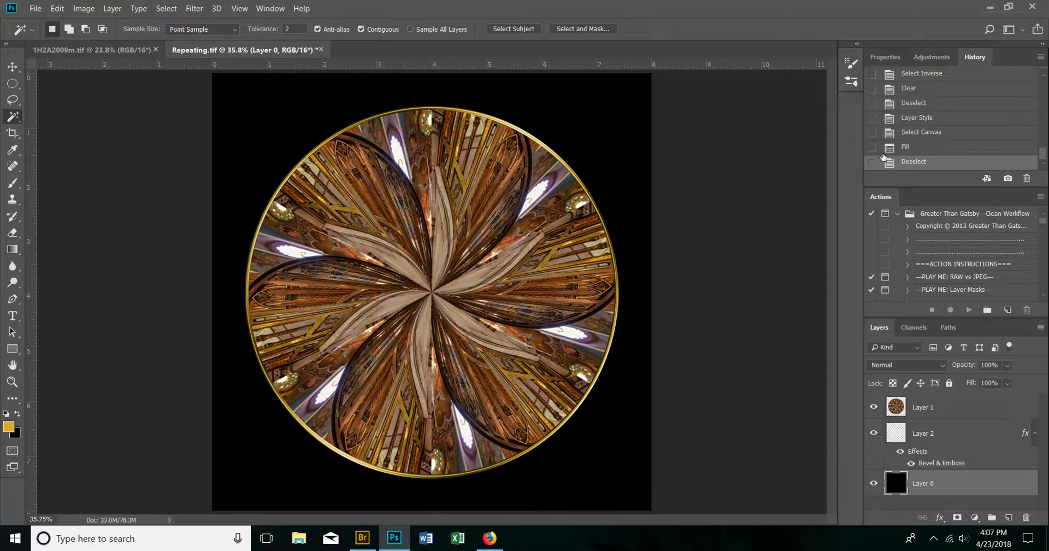
Compare the design with the finished version in 1H2A2009m.tif and return to Repeating.tif.
left_click(106, 51)
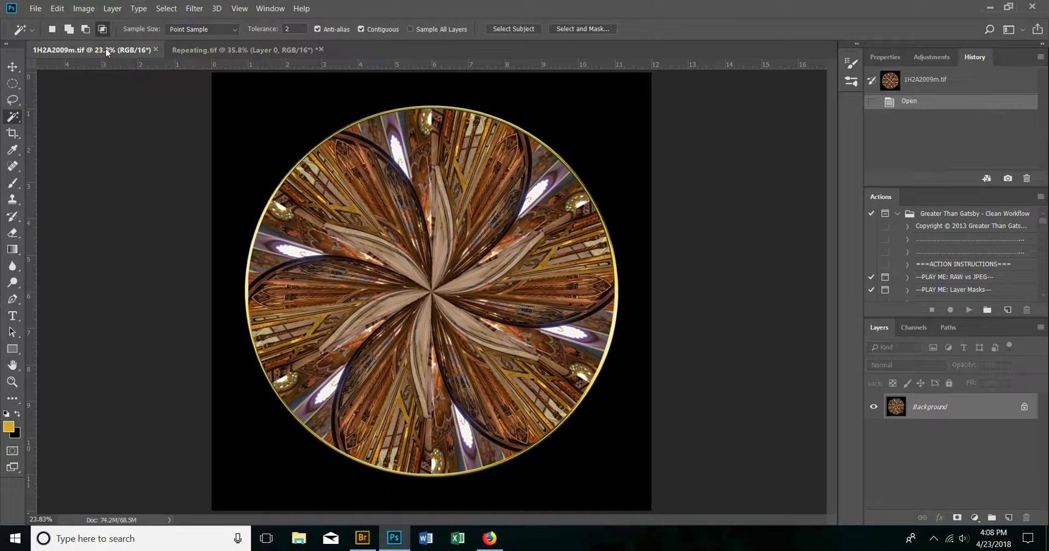
left_click(215, 49)
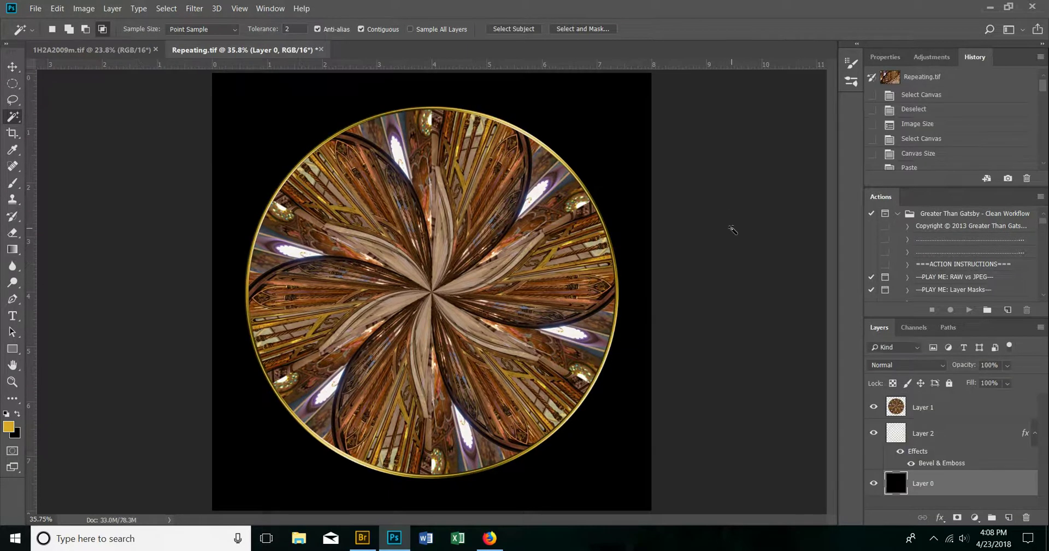